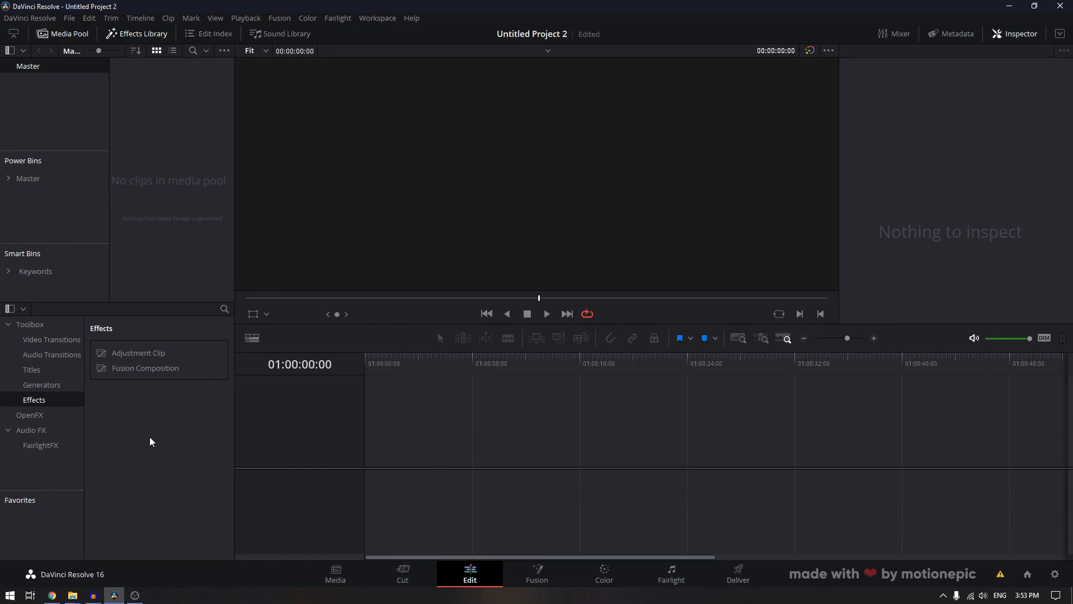
Set the project's timeline and playback frame rates to 30 frames per second and save the project settings
{"action": "left_click", "coordinate": [1055, 575]}
{"action": "left_click", "coordinate": [537, 205]}
{"action": "left_click", "coordinate": [533, 293]}
{"action": "left_click", "coordinate": [520, 235]}
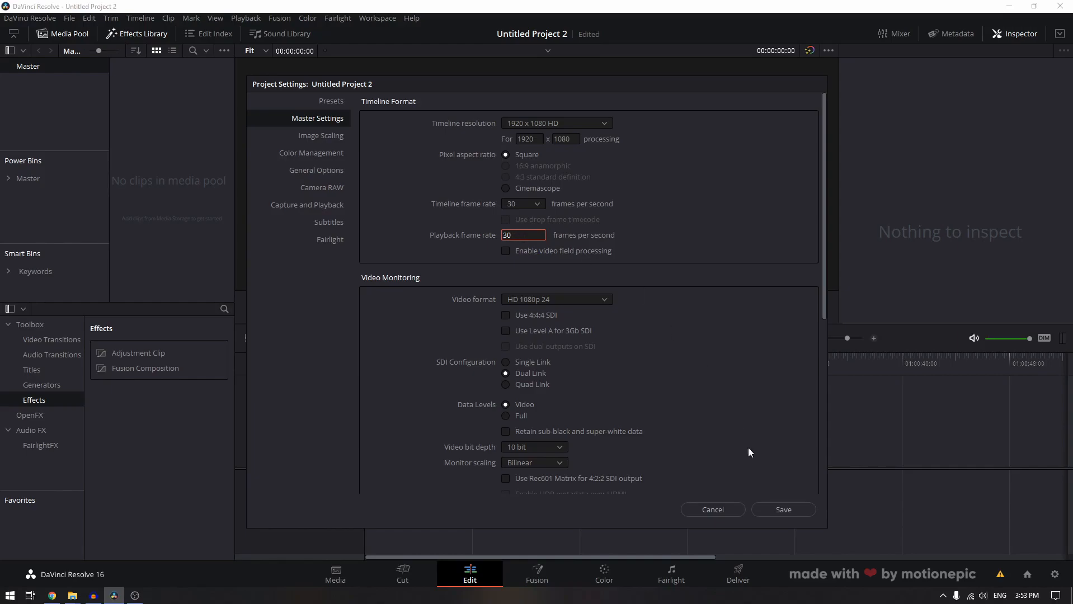
{"action": "left_click", "coordinate": [781, 509]}
Add a Fusion Composition at the start of a new timeline and open it for node editing, making room before the MediaOut1 node
{"action": "left_click_drag", "start_coordinate": [125, 368], "coordinate": [362, 448]}
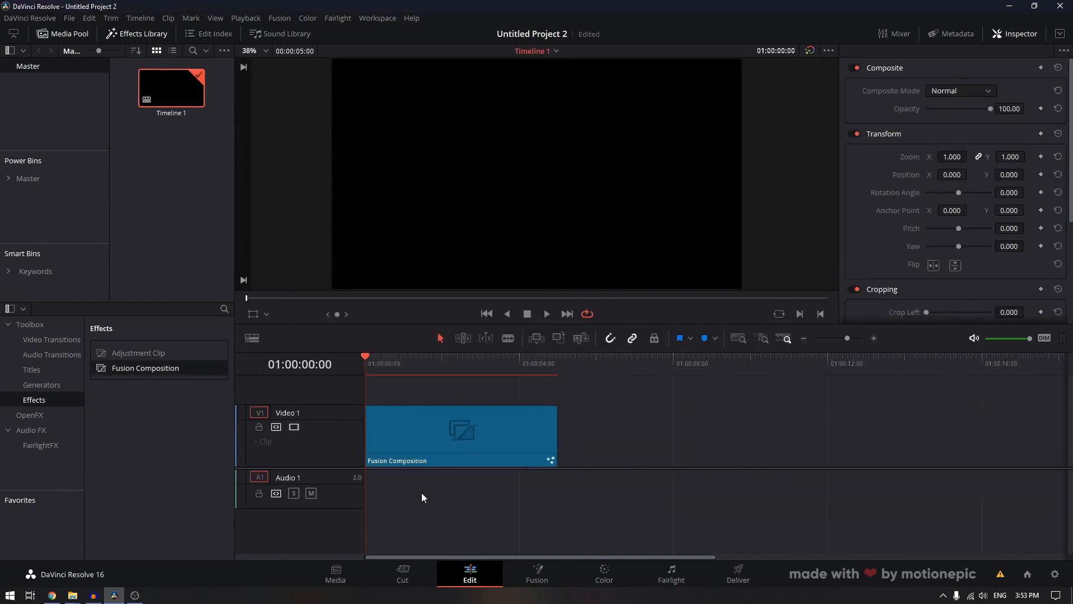
{"action": "left_click", "coordinate": [542, 582]}
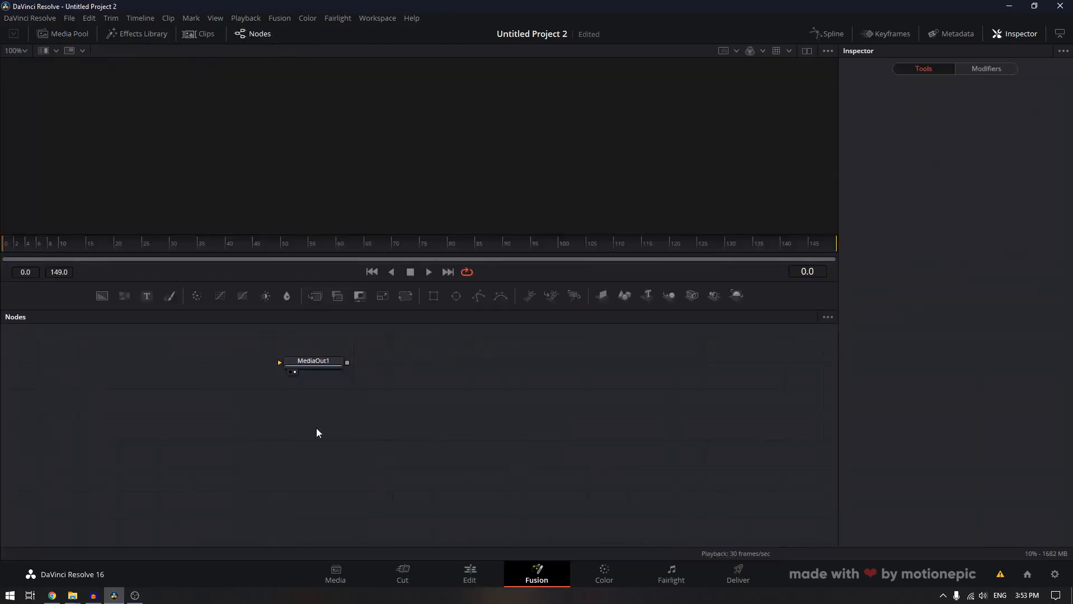
{"action": "left_click_drag", "start_coordinate": [254, 412], "coordinate": [565, 491]}
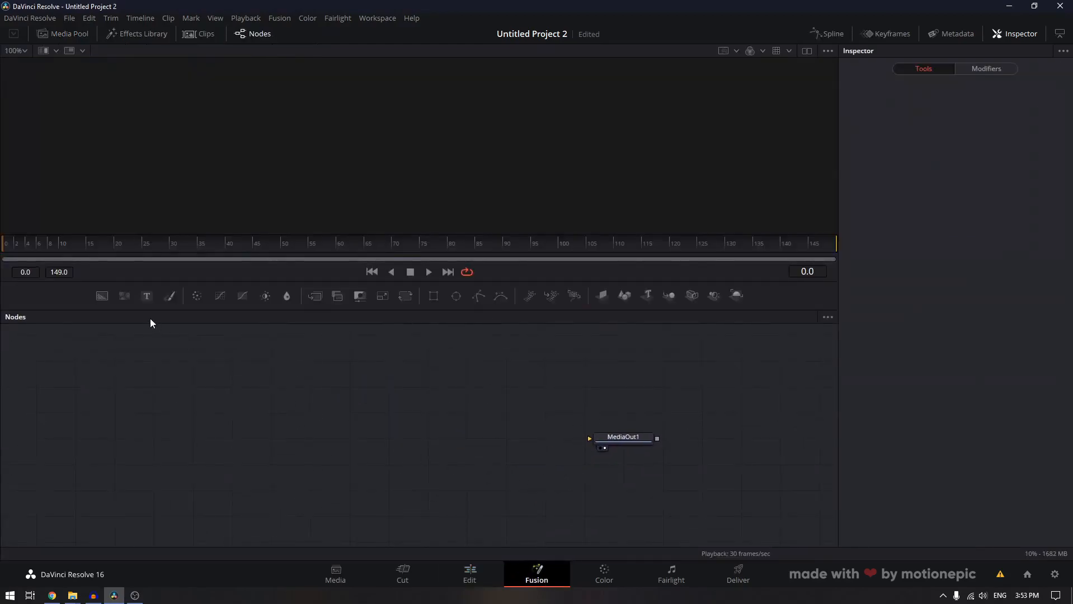
Add a Text node, show it in an enlarged viewer, and set its styled text to RETRO
{"action": "left_click_drag", "start_coordinate": [228, 409], "coordinate": [403, 166]}
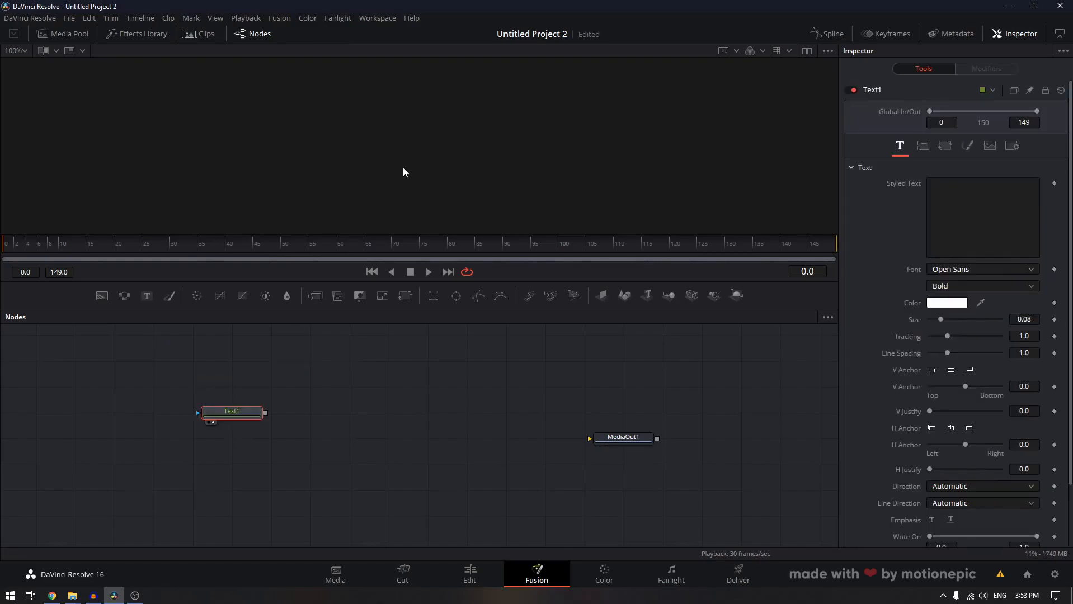
{"action": "left_click_drag", "start_coordinate": [413, 234], "coordinate": [412, 311]}
{"action": "left_click", "coordinate": [992, 234]}
{"action": "type", "text": "RETRO"}
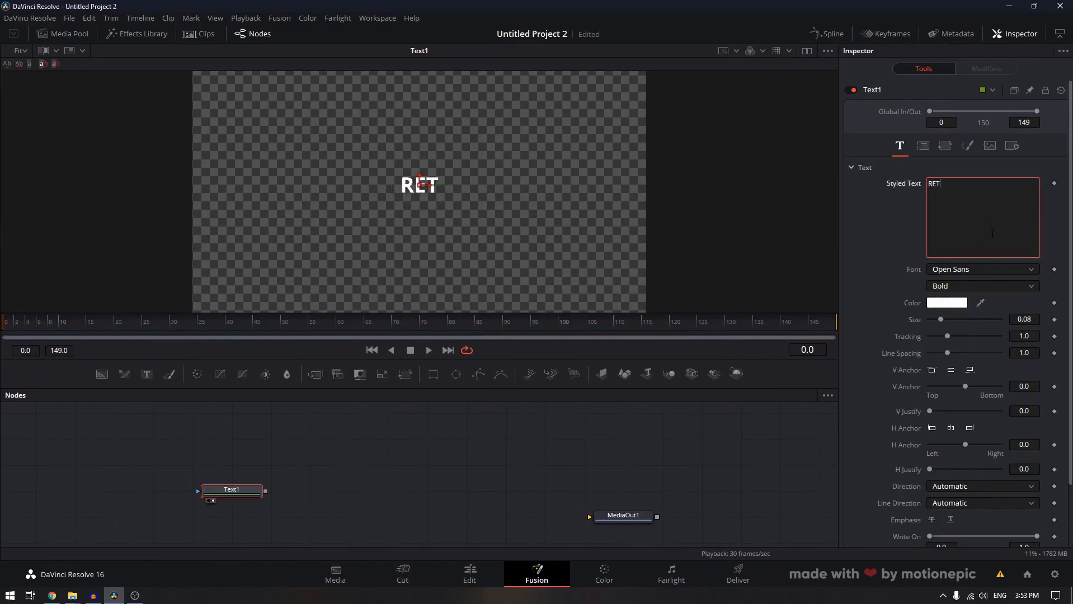
Change the RETRO text's font to Nexa Bold and enlarge its size to about 0.14
{"action": "left_click", "coordinate": [954, 271]}
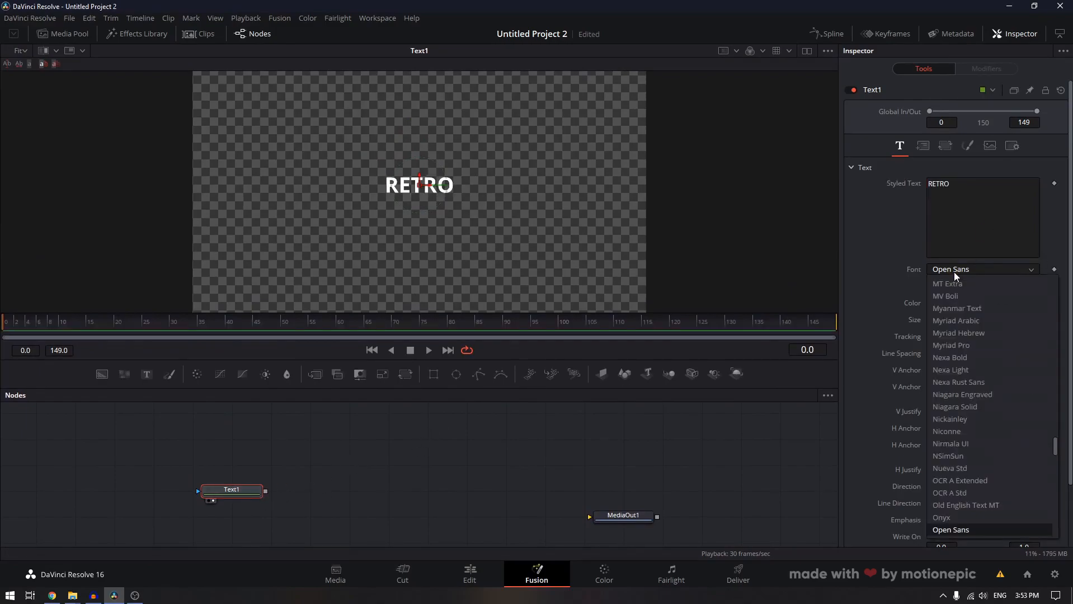
{"action": "left_click", "coordinate": [957, 355]}
{"action": "left_click_drag", "start_coordinate": [941, 319], "coordinate": [950, 319]}
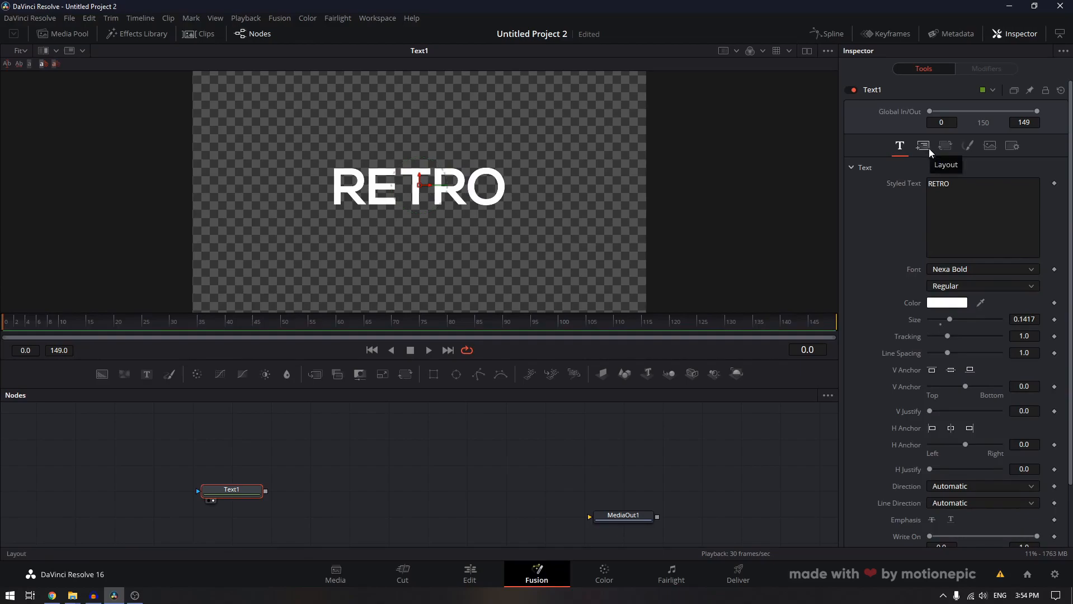
Animate the text's tracking with keyframes from 1.26 at frame 0 to 1.0 at frame 50
{"action": "left_click_drag", "start_coordinate": [6, 326], "coordinate": [282, 324]}
{"action": "left_click", "coordinate": [1054, 337]}
{"action": "left_click", "coordinate": [6, 329]}
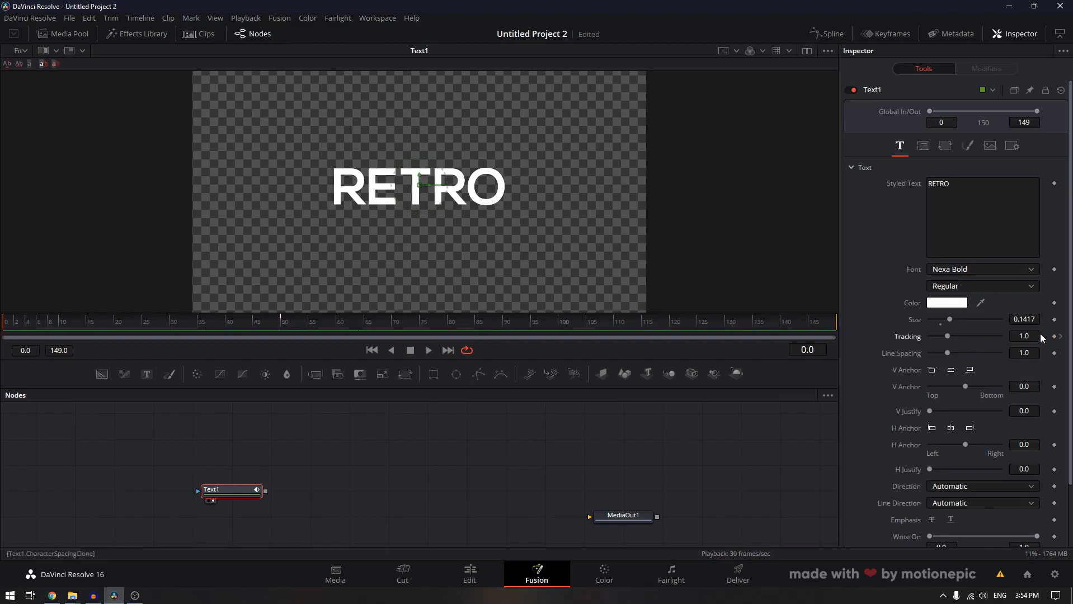
{"action": "left_click_drag", "start_coordinate": [950, 335], "coordinate": [953, 335]}
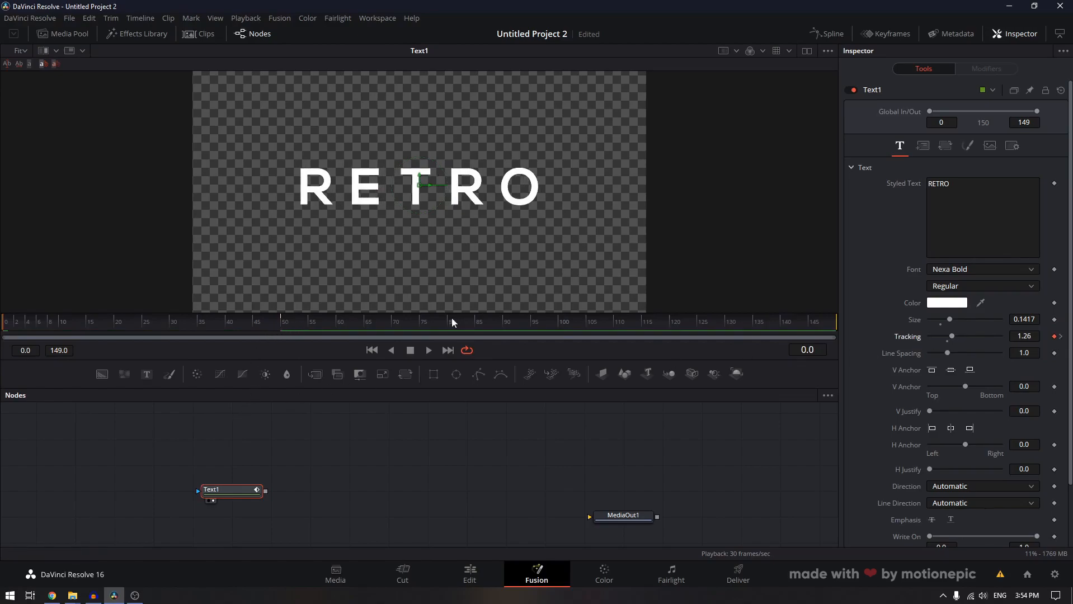
{"action": "left_click", "coordinate": [332, 328]}
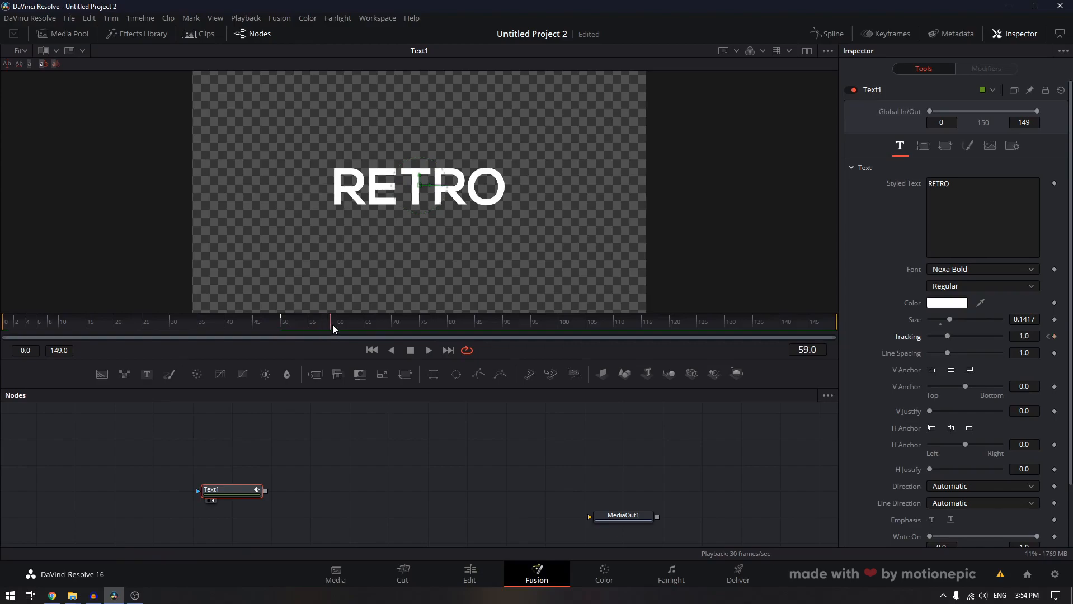
Keyframe the text's Center Z from a negative value at frame 0, with letters larger than the frame, to 0.0 at frame 60
{"action": "left_click", "coordinate": [921, 150]}
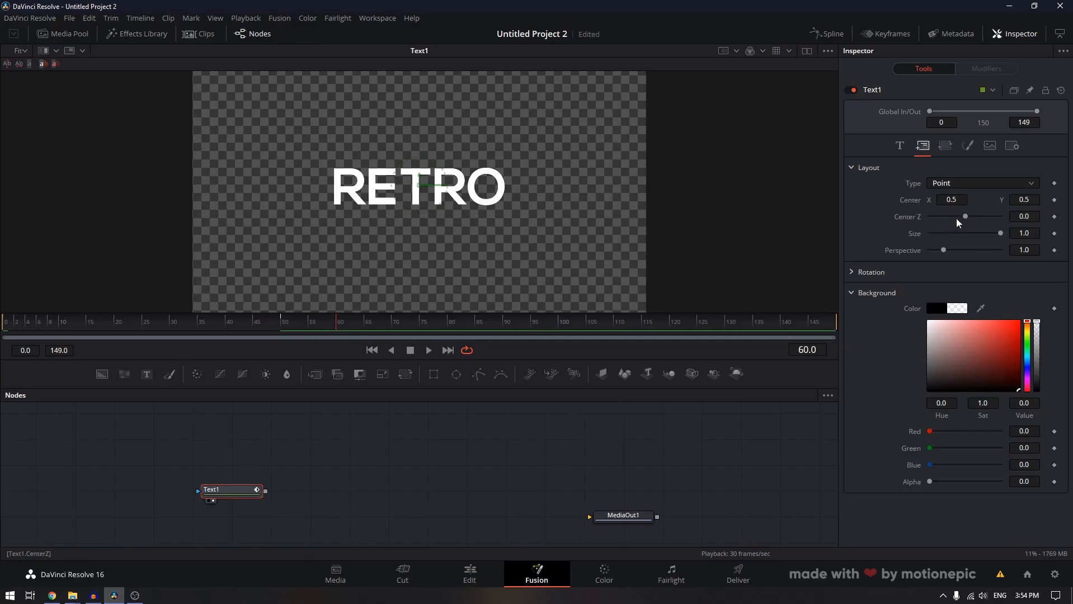
{"action": "left_click", "coordinate": [1055, 217]}
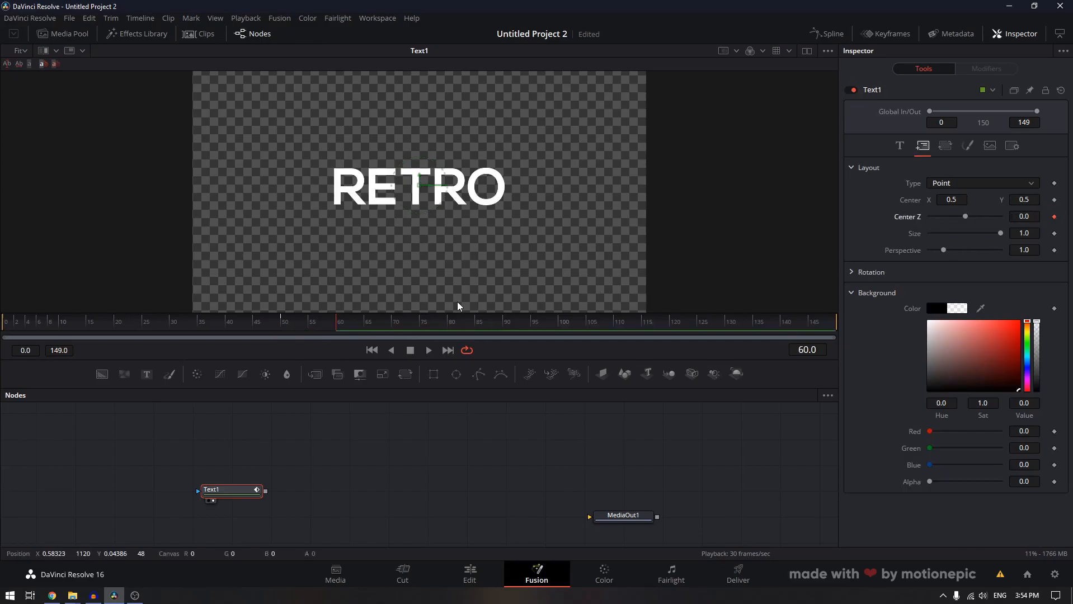
{"action": "left_click", "coordinate": [205, 334]}
{"action": "left_click_drag", "start_coordinate": [204, 336], "coordinate": [11, 330]}
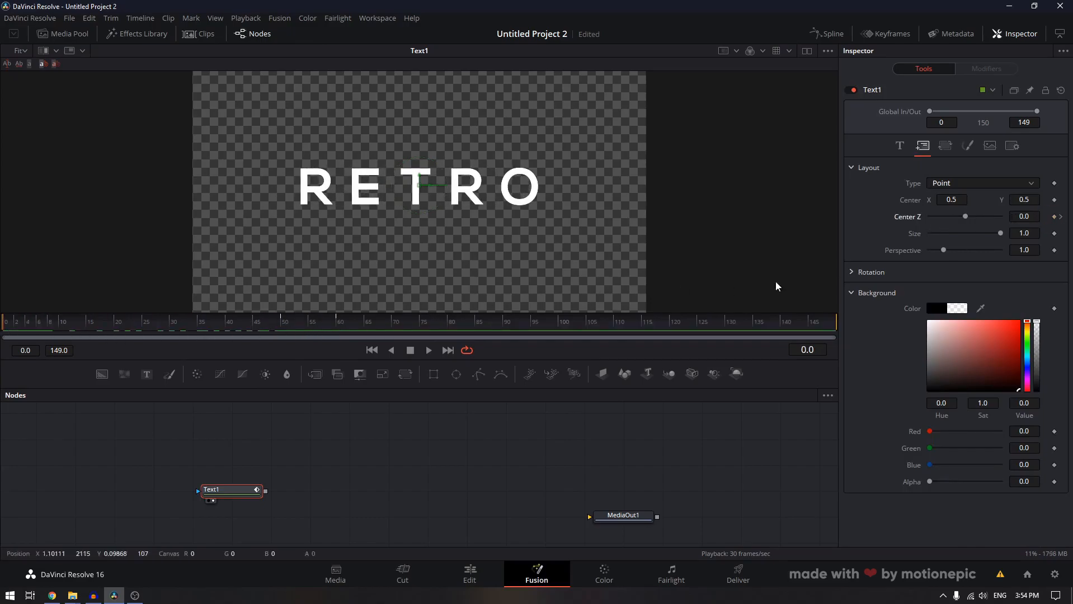
{"action": "left_click", "coordinate": [1028, 217]}
{"action": "left_click_drag", "start_coordinate": [1028, 216], "coordinate": [974, 216]}
{"action": "left_click", "coordinate": [11, 323]}
{"action": "left_click_drag", "start_coordinate": [11, 323], "coordinate": [93, 323]}
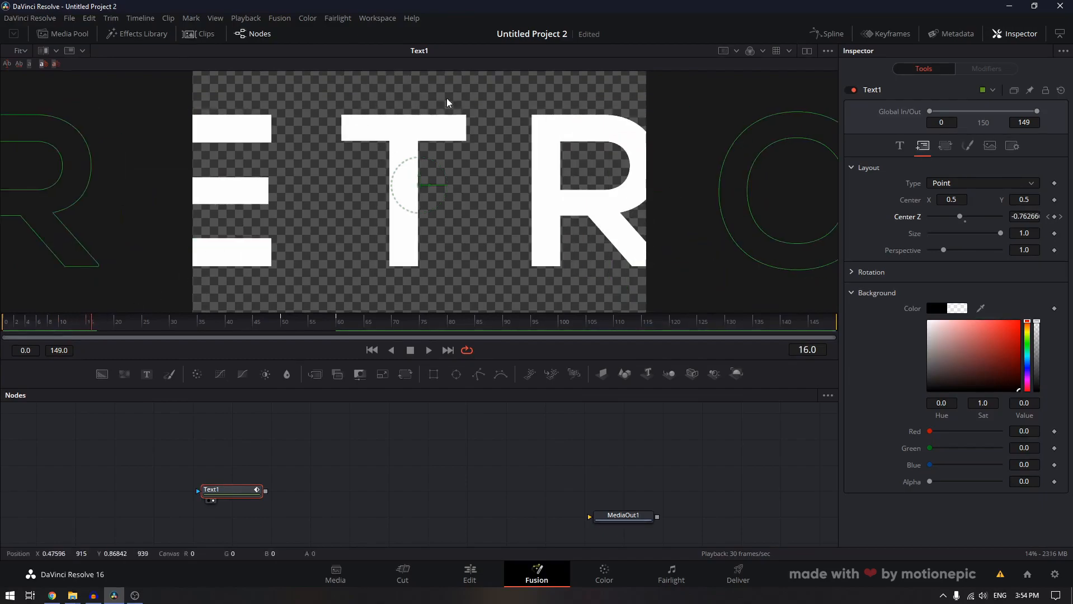
Shift the text slightly sideways to a Center X of 0.51 and preview the animation up to frame 38
{"action": "left_click_drag", "start_coordinate": [99, 327], "coordinate": [102, 326]}
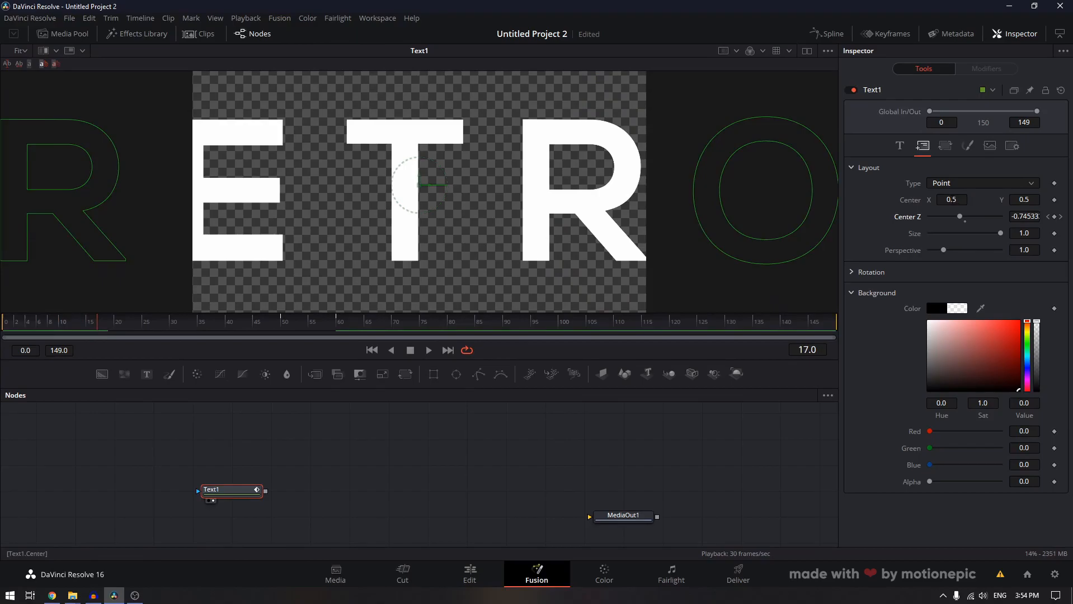
{"action": "left_click_drag", "start_coordinate": [419, 184], "coordinate": [422, 184]}
{"action": "mouse_move", "coordinate": [131, 326]}
{"action": "left_mouse_down"}
{"action": "mouse_move", "coordinate": [144, 323]}
{"action": "mouse_move", "coordinate": [16, 302]}
{"action": "mouse_move", "coordinate": [216, 316]}
{"action": "left_mouse_up"}
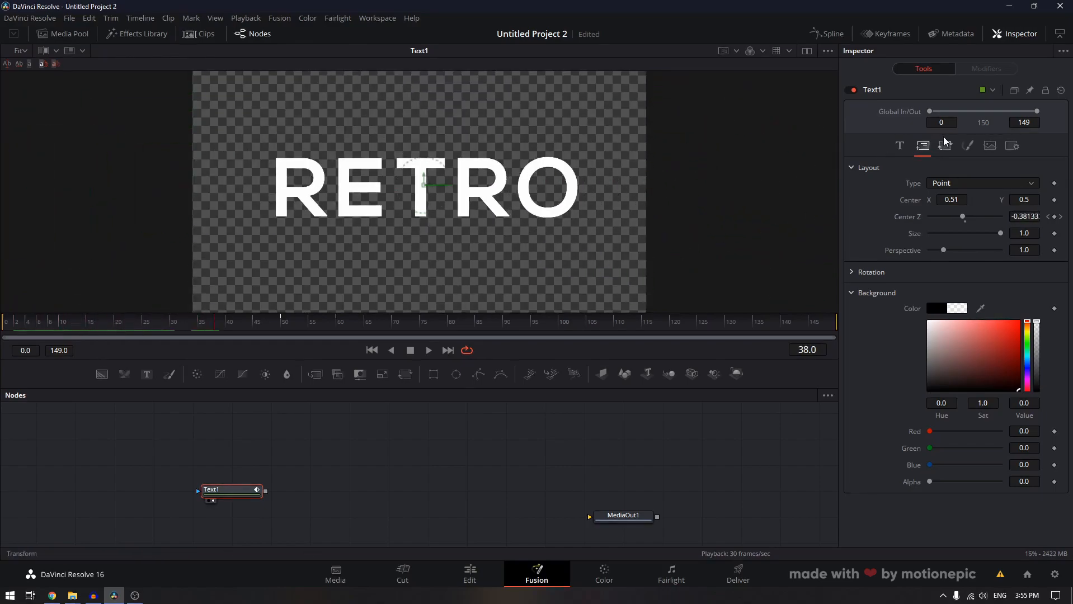
Switch the text's first shading element from solid fill to the text outline appearance
{"action": "left_click", "coordinate": [968, 146]}
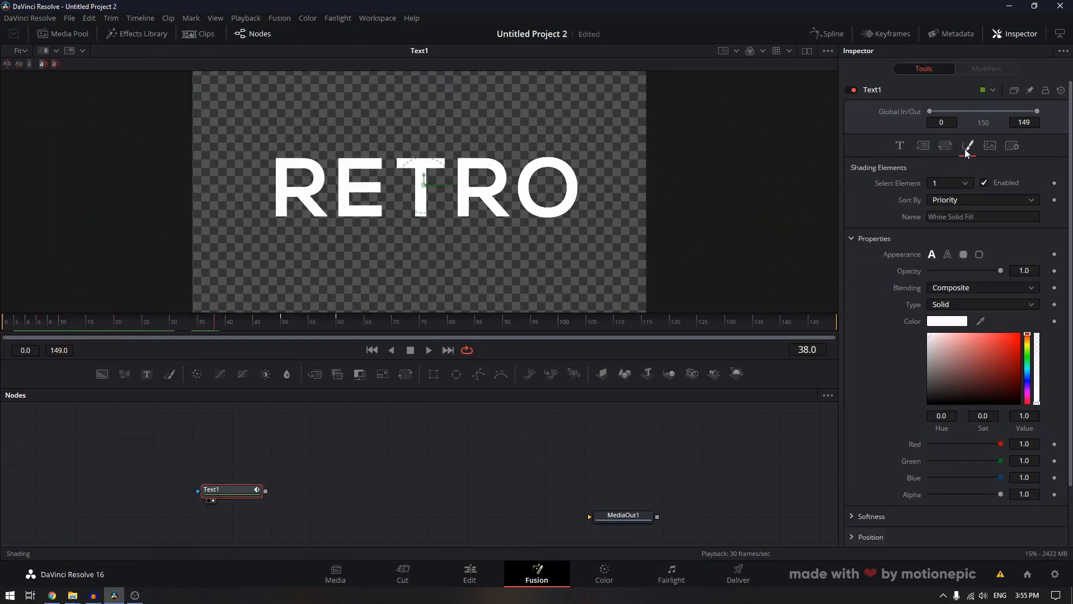
{"action": "left_click", "coordinate": [947, 255]}
{"action": "left_click", "coordinate": [246, 456]}
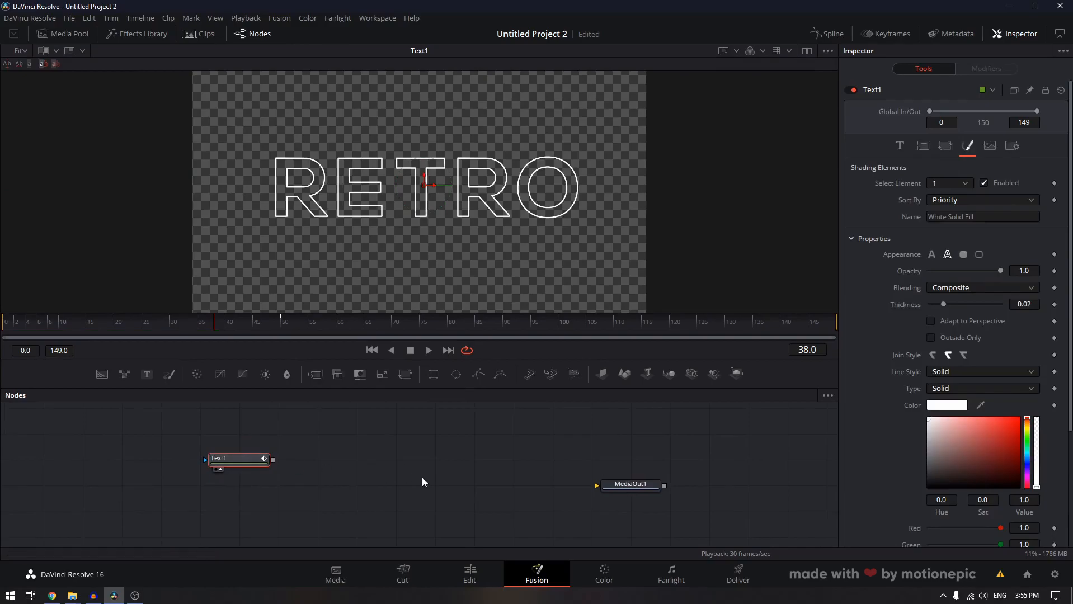
Add a Duplicate node after Text1 and show its output in the viewer
{"action": "key", "text": "shift+space"}
{"action": "type", "text": "dup"}
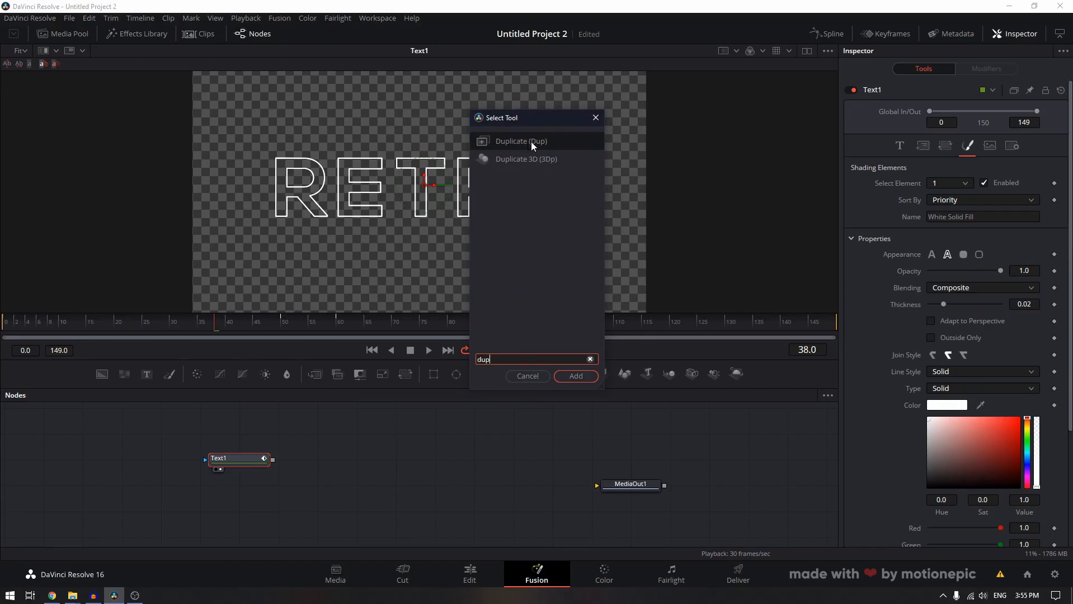
{"action": "left_click", "coordinate": [569, 374]}
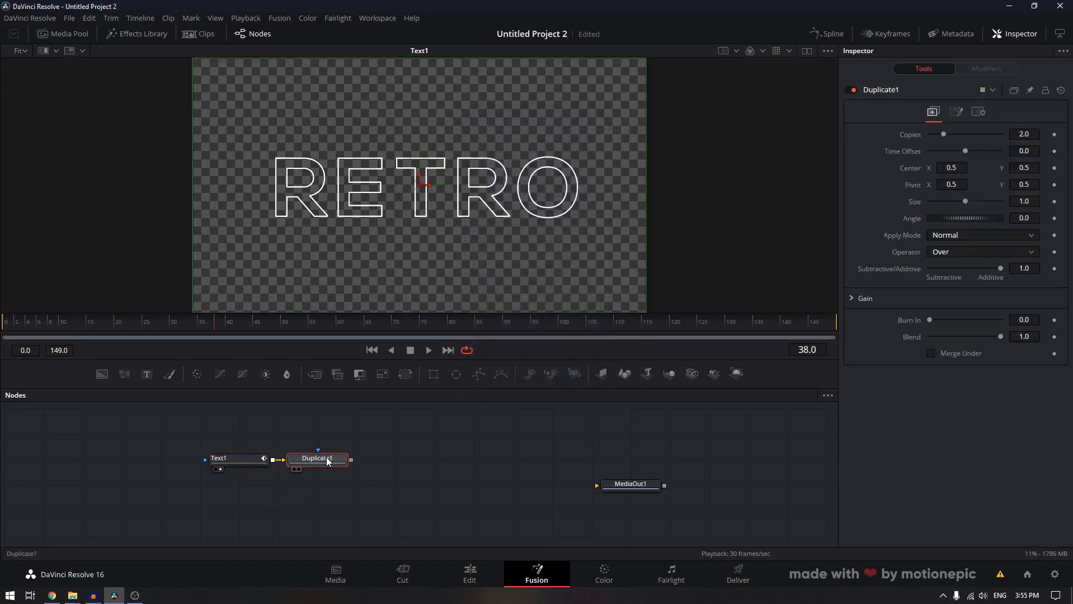
{"action": "key", "text": "1"}
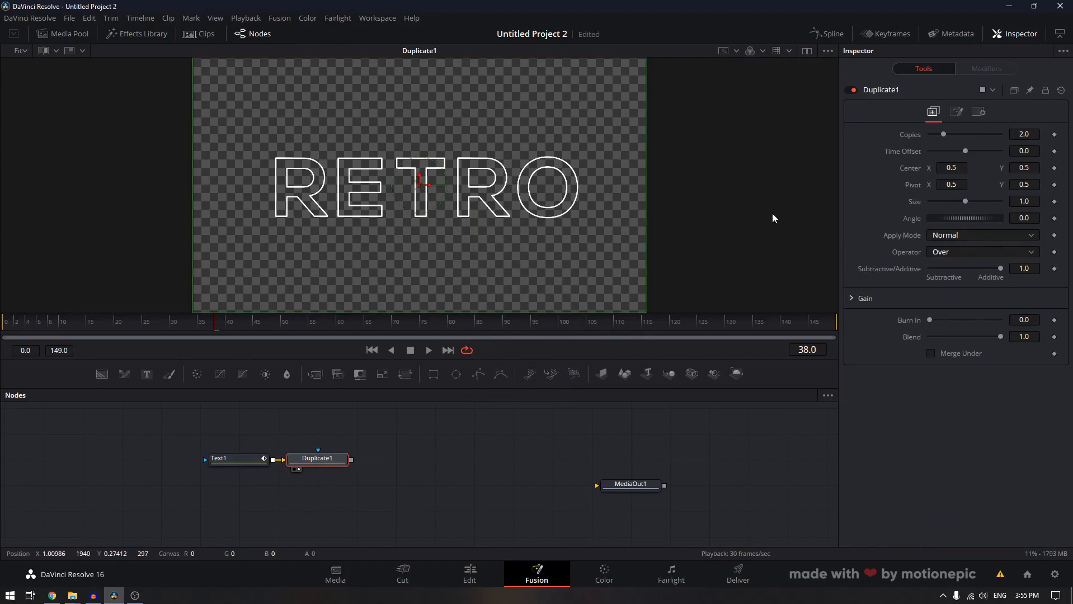
Set the Duplicate node to 8 copies with a time offset of -0.1 and preview the resulting trail
{"action": "left_click", "coordinate": [1024, 134]}
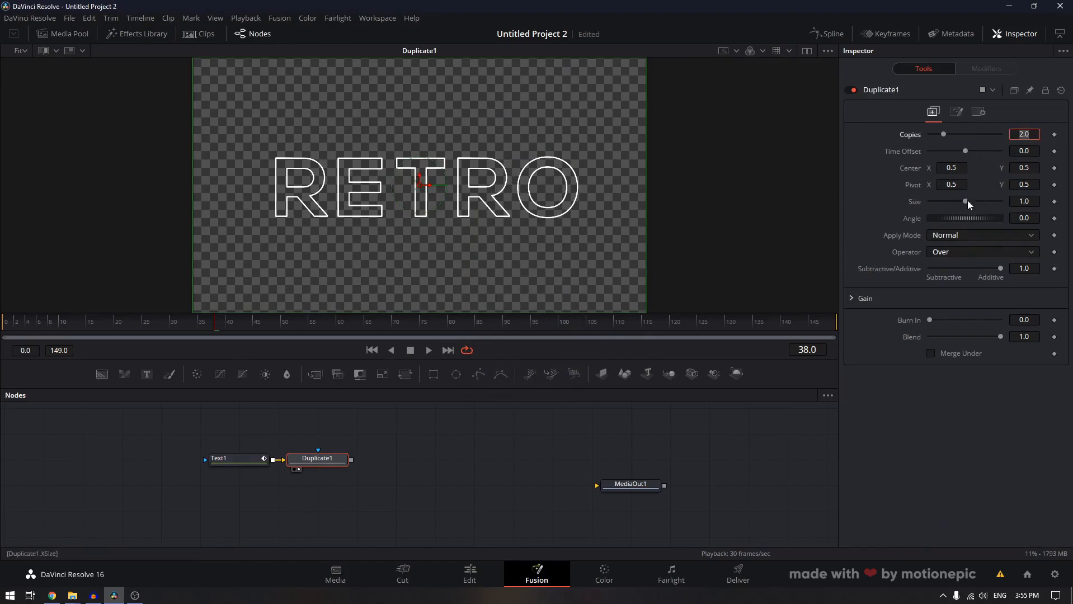
{"action": "type", "text": "8"}
{"action": "key", "text": "Tab"}
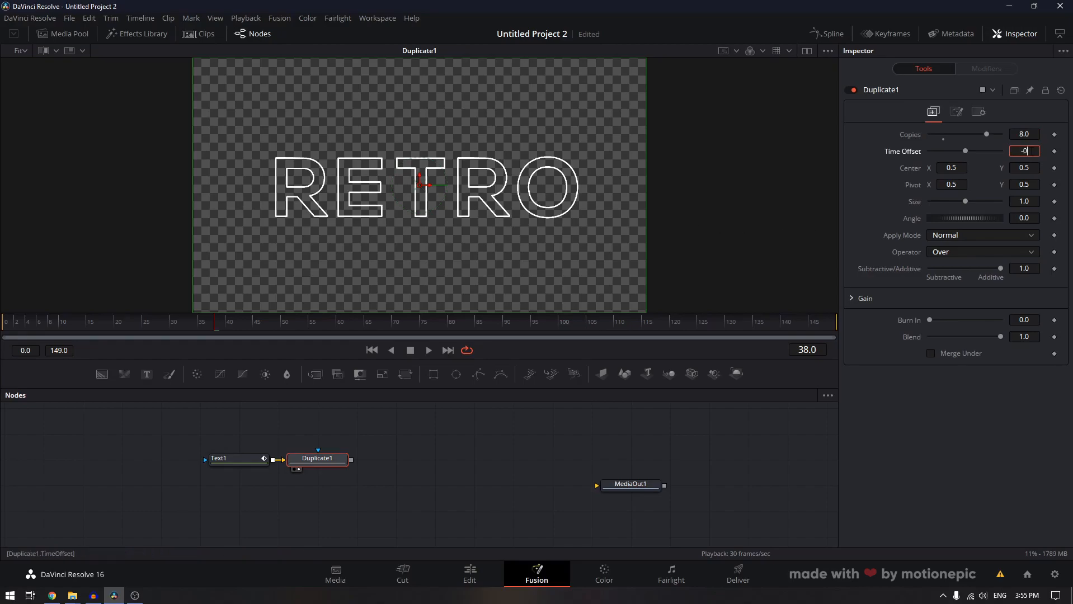
{"action": "type", "text": "-0.1"}
{"action": "key", "text": "Return"}
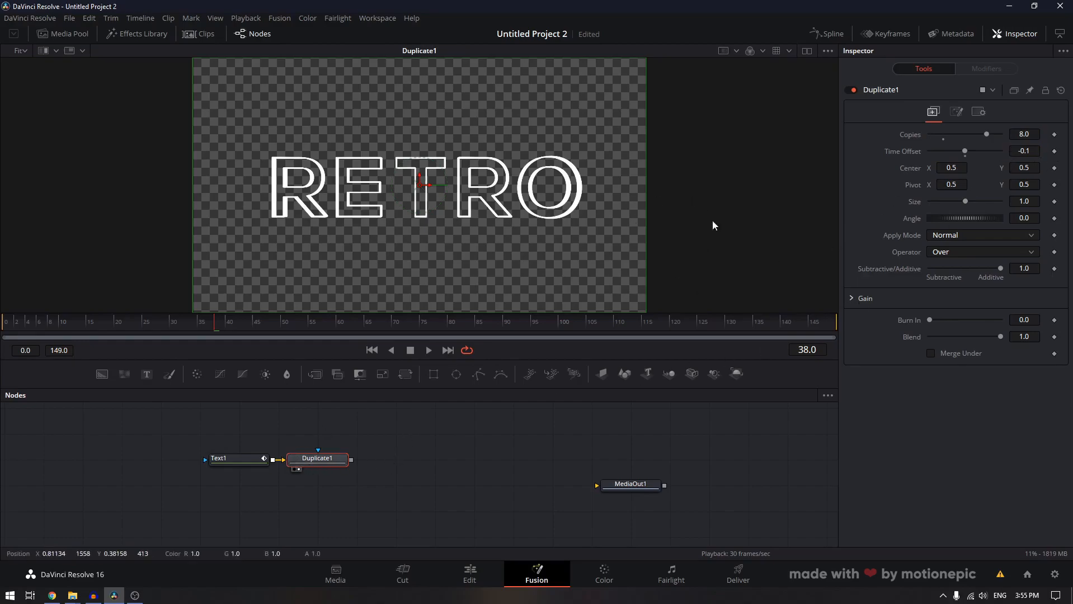
{"action": "left_click", "coordinate": [72, 324]}
{"action": "left_click_drag", "start_coordinate": [72, 324], "coordinate": [56, 323]}
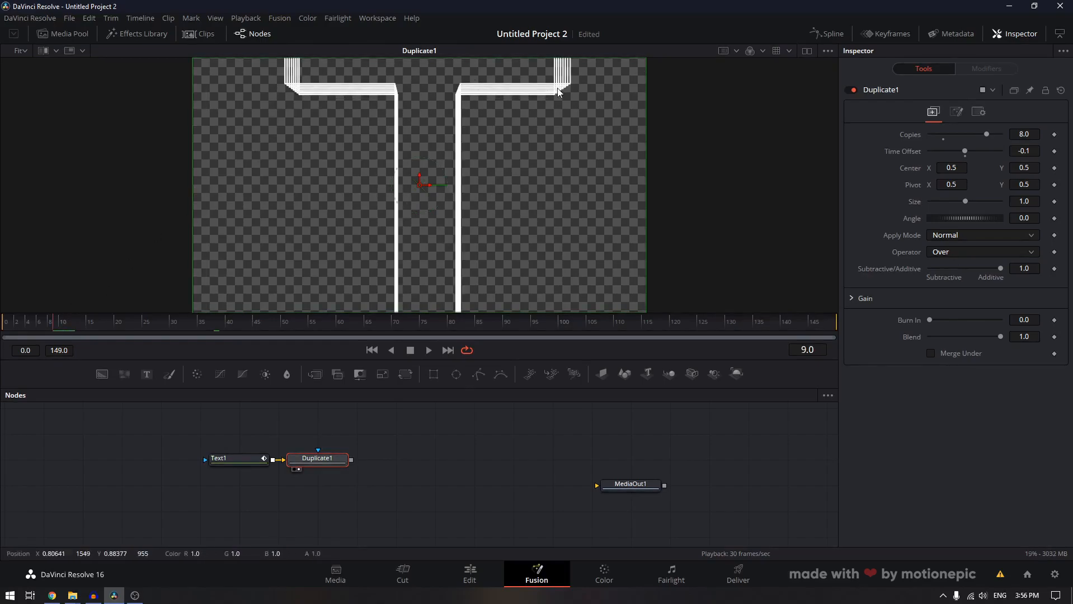
{"action": "left_click_drag", "start_coordinate": [55, 323], "coordinate": [192, 323]}
Change the Text1 outline color to red #ff0004
{"action": "left_click", "coordinate": [243, 462]}
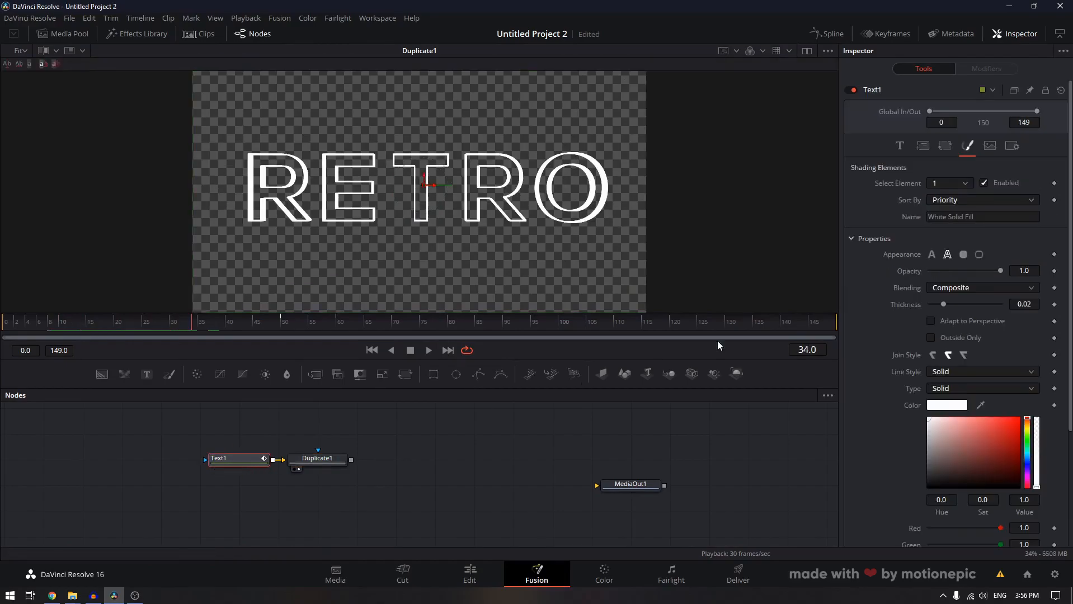
{"action": "left_click", "coordinate": [900, 146]}
{"action": "left_click", "coordinate": [941, 305]}
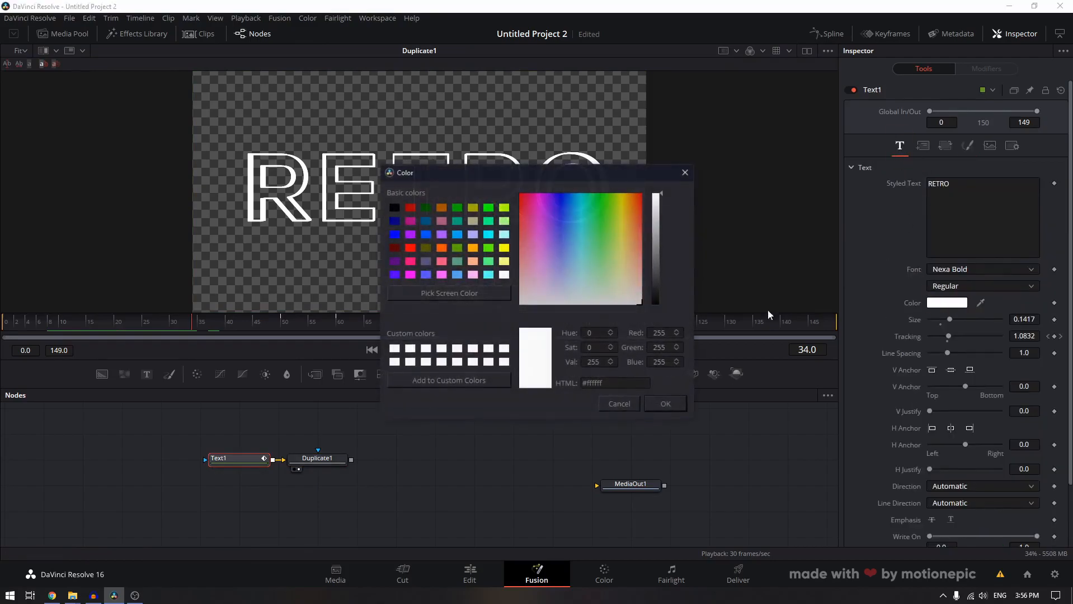
{"action": "left_click_drag", "start_coordinate": [529, 199], "coordinate": [498, 191]}
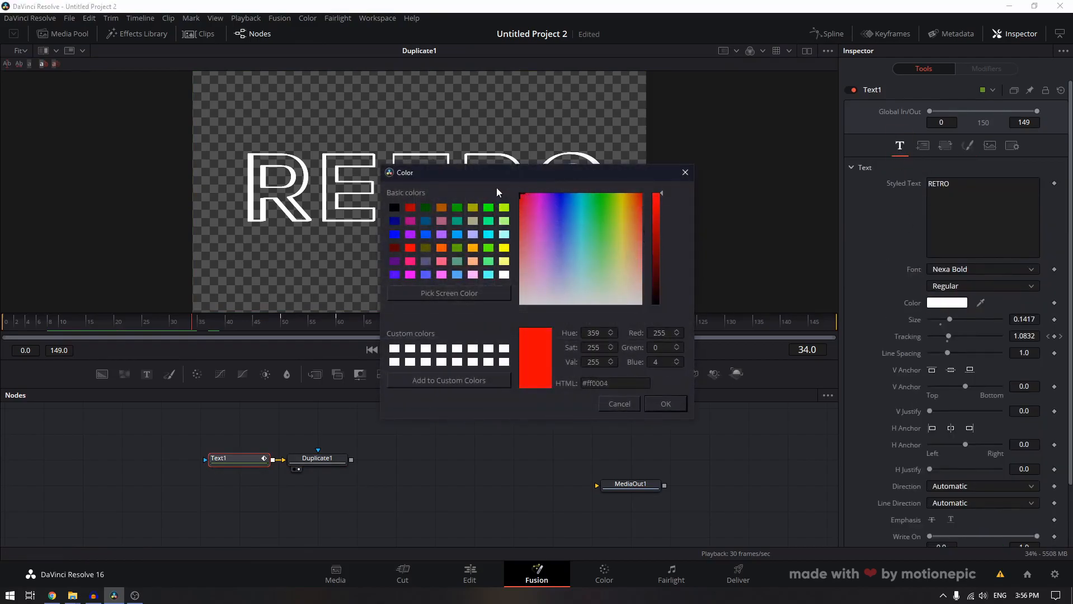
{"action": "left_click", "coordinate": [669, 404]}
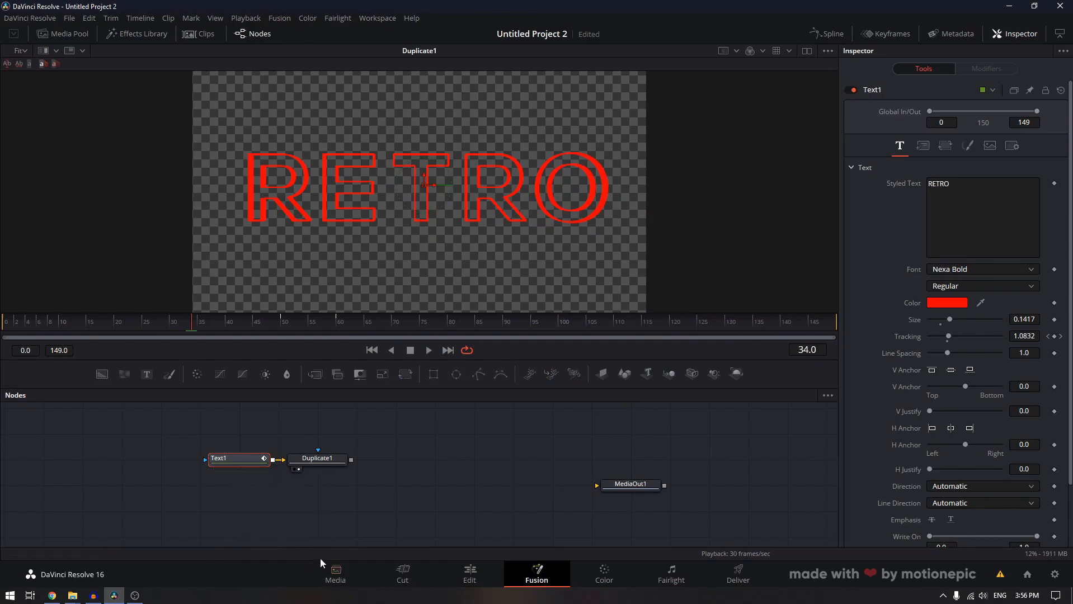
Paste a merged copy of the Text1 node and change the copy's color to lime green #9dff00
{"action": "key", "text": "ctrl+v"}
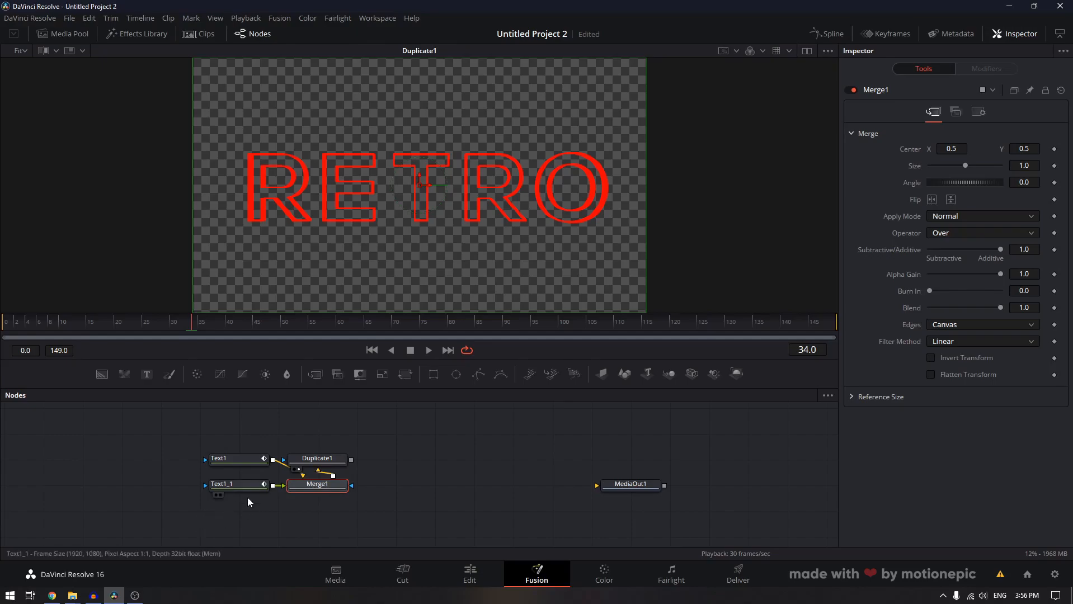
{"action": "left_click_drag", "start_coordinate": [232, 512], "coordinate": [198, 498]}
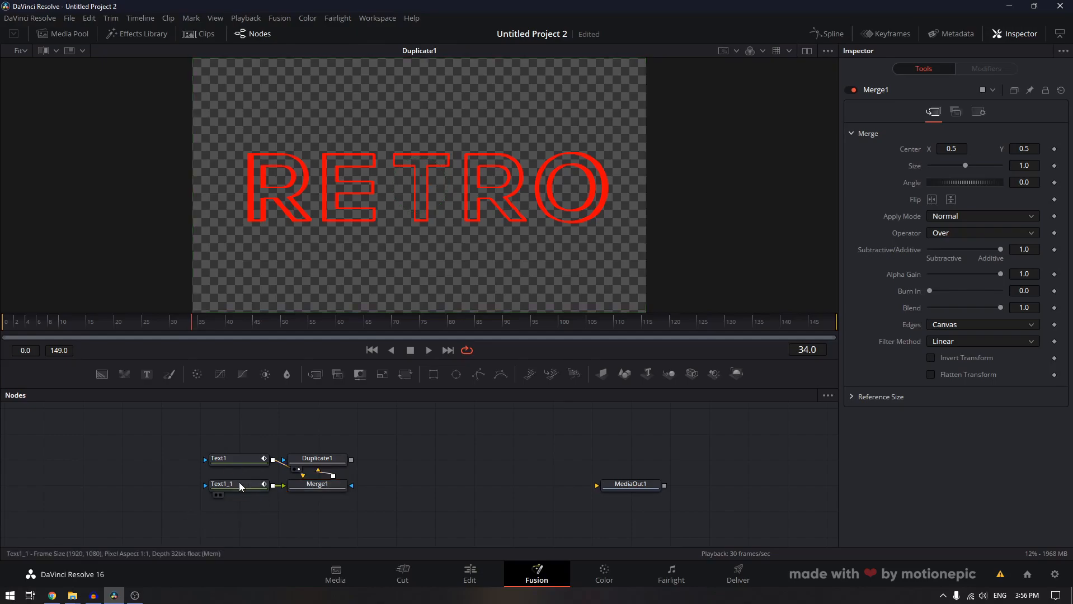
{"action": "left_click", "coordinate": [239, 484]}
{"action": "left_click", "coordinate": [940, 303]}
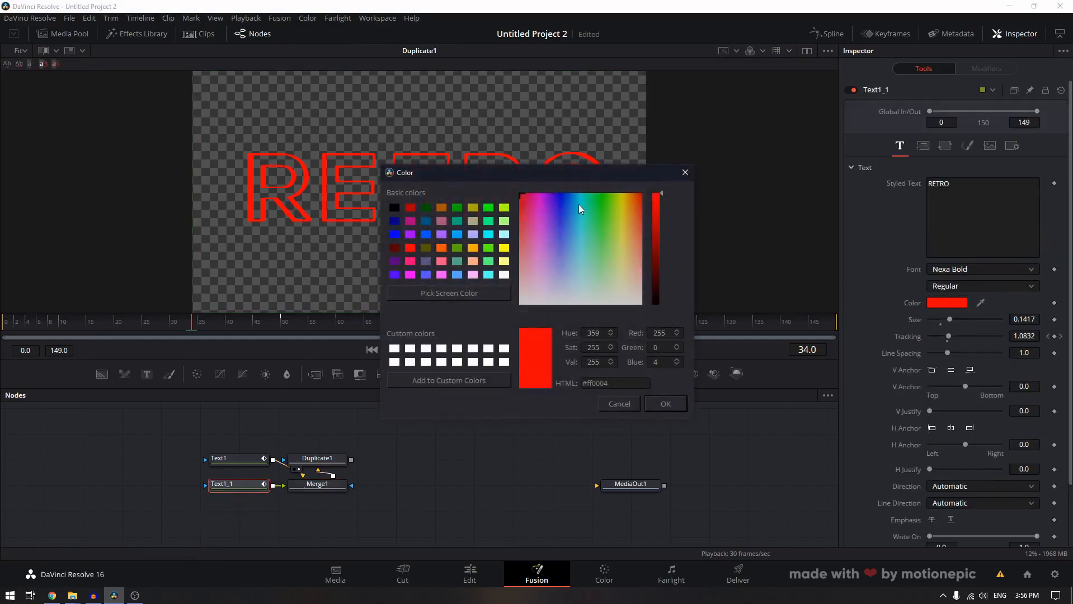
{"action": "left_click", "coordinate": [613, 194]}
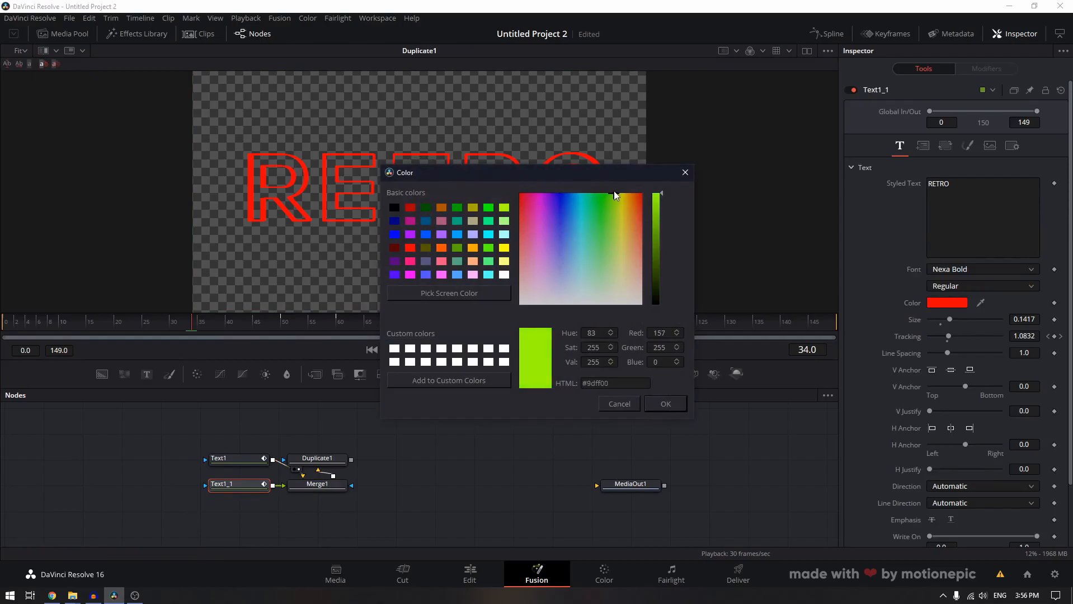
{"action": "left_click", "coordinate": [669, 403]}
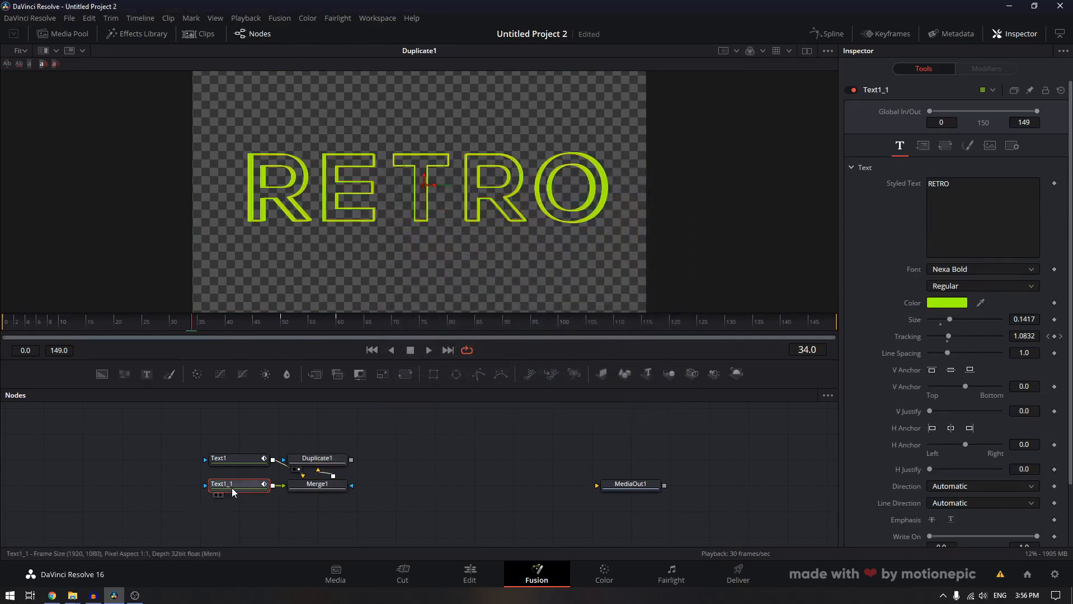
Paste a merged copy of the lime green Text1_1 node and change the copy's color to blue #0000ff
{"action": "key", "text": "ctrl+c"}
{"action": "key", "text": "ctrl+v"}
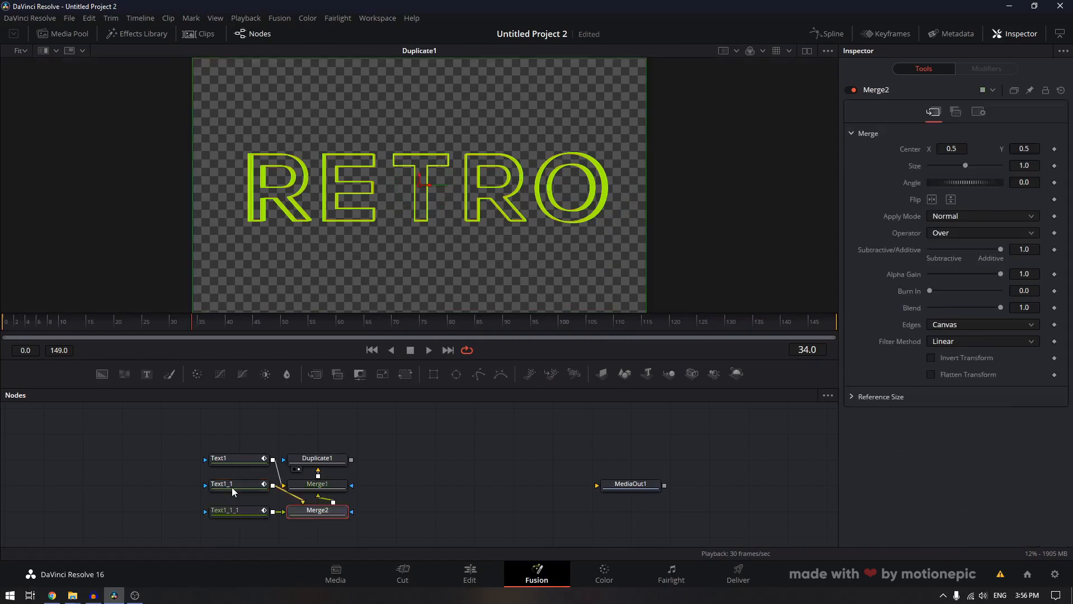
{"action": "left_click", "coordinate": [241, 511]}
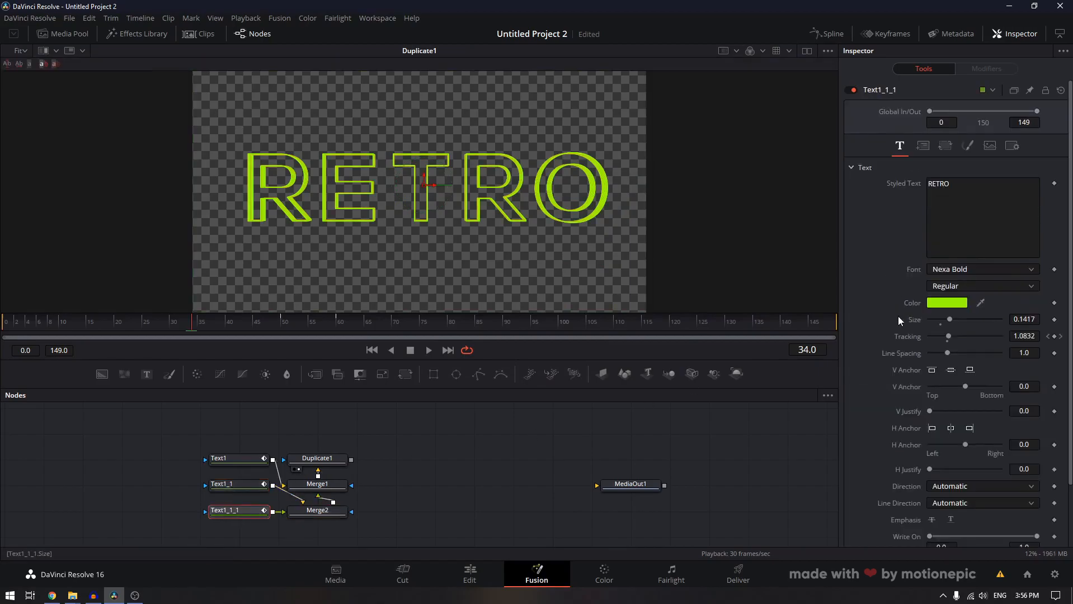
{"action": "left_click", "coordinate": [947, 302]}
{"action": "left_click_drag", "start_coordinate": [606, 226], "coordinate": [560, 193]}
{"action": "left_click", "coordinate": [658, 406]}
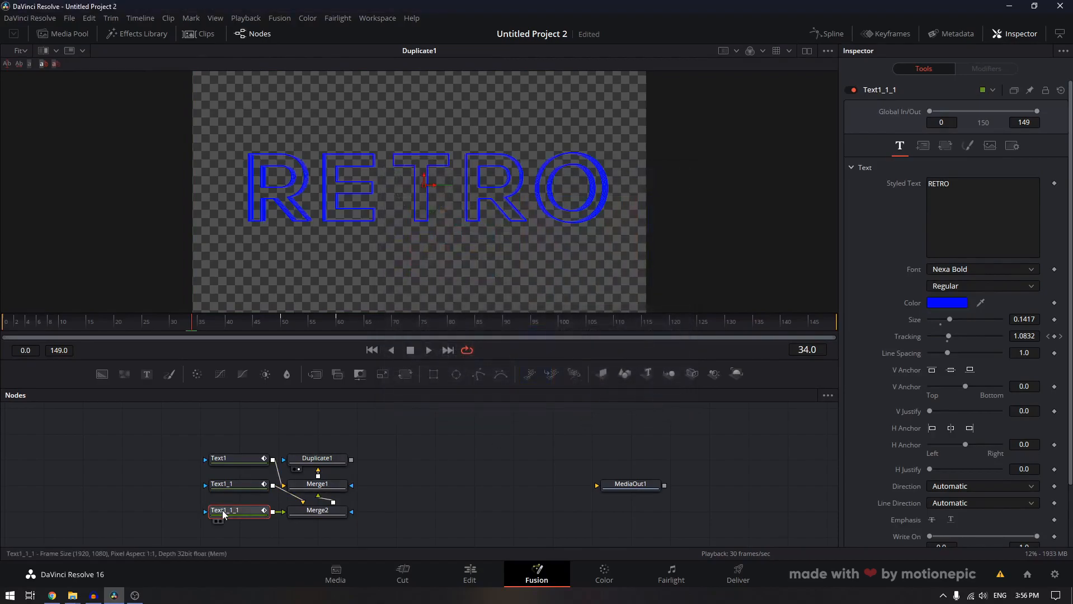
Paste another merged text copy below the blue one and change its color to white
{"action": "key", "text": "ctrl+v"}
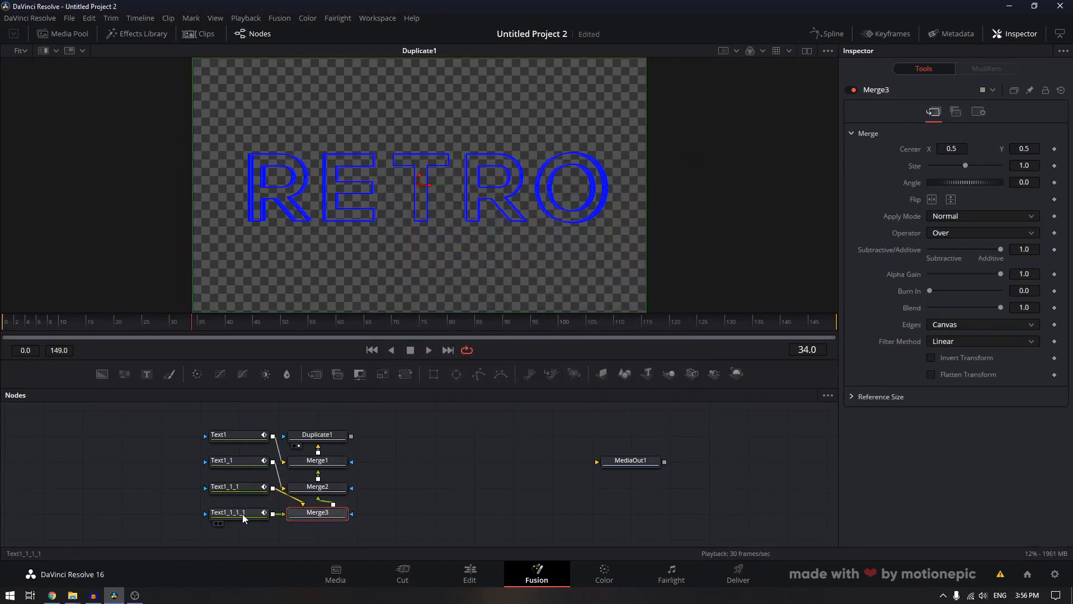
{"action": "left_click", "coordinate": [238, 514]}
{"action": "left_click", "coordinate": [940, 305]}
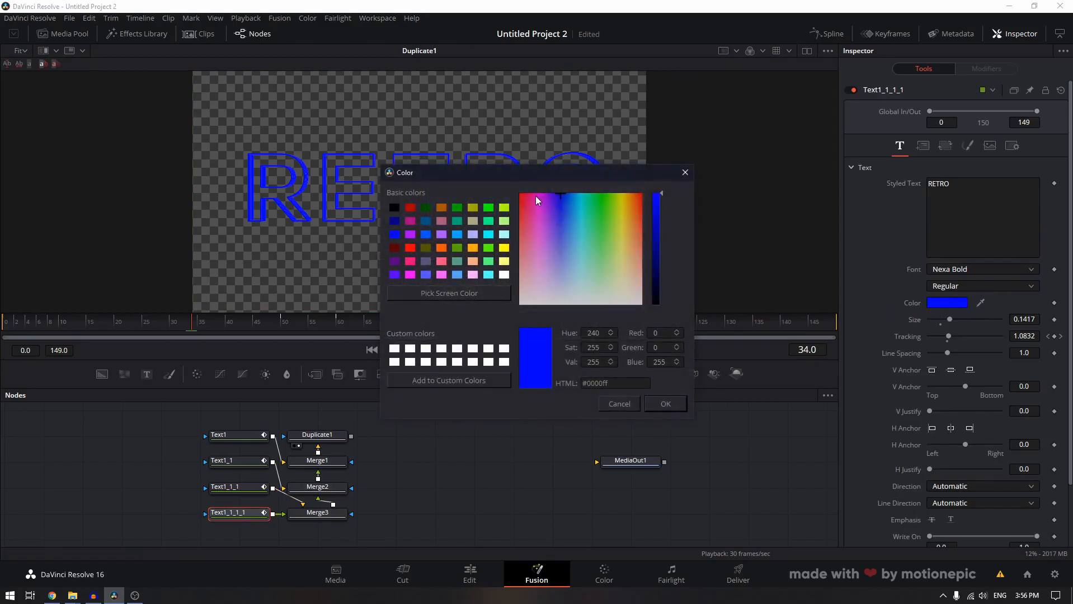
{"action": "left_click_drag", "start_coordinate": [536, 196], "coordinate": [512, 332]}
{"action": "left_click", "coordinate": [665, 403]}
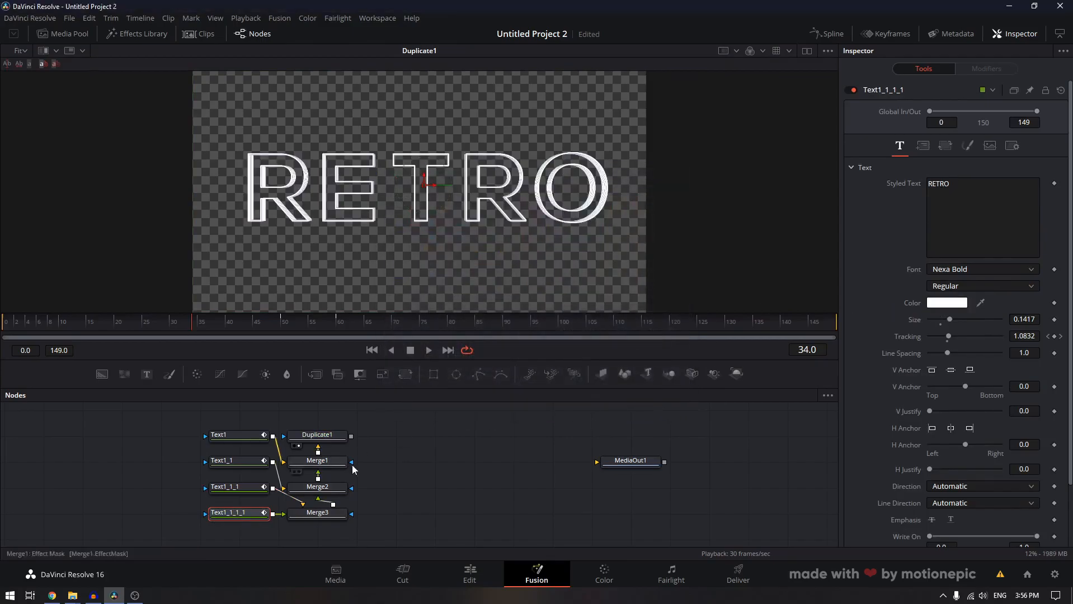
Delay the CenterZ keyframes of the lime green Text1_1 node by 2 frames in the Keyframes editor
{"action": "left_click", "coordinate": [129, 323]}
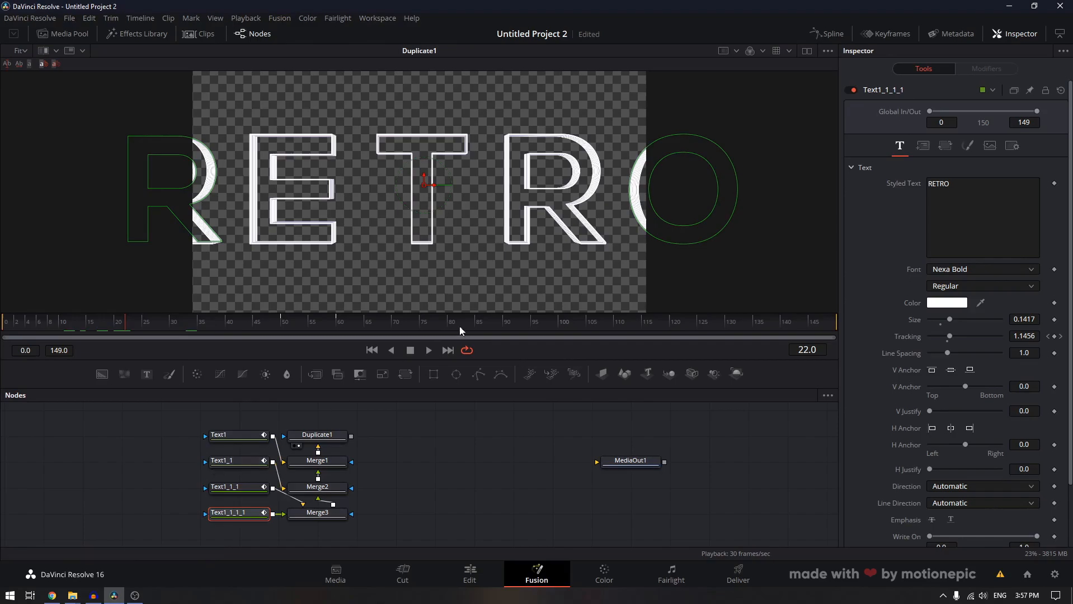
{"action": "left_click", "coordinate": [886, 34]}
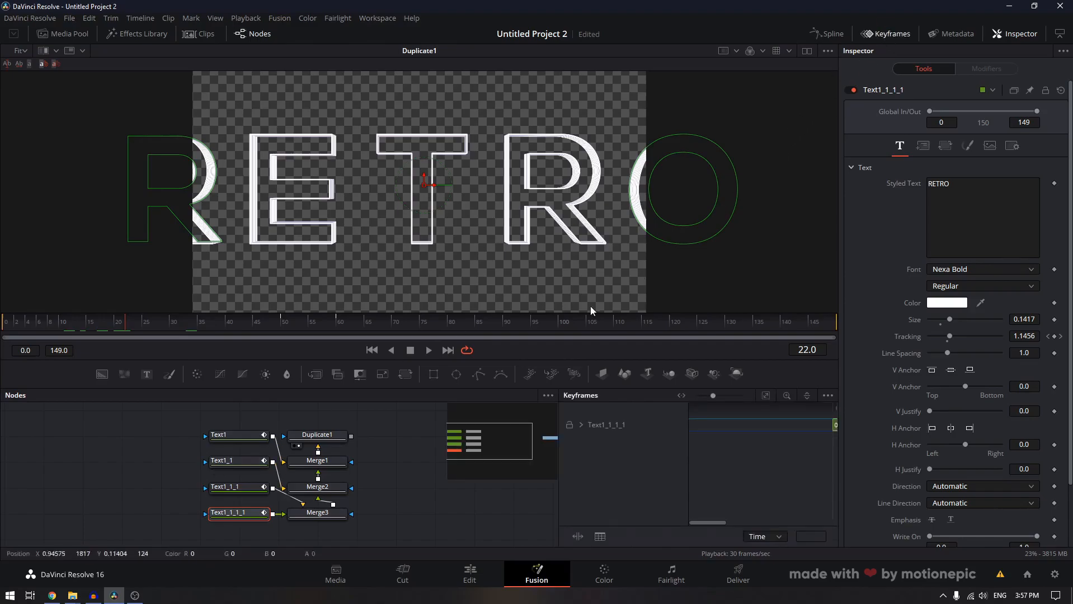
{"action": "left_click", "coordinate": [230, 460]}
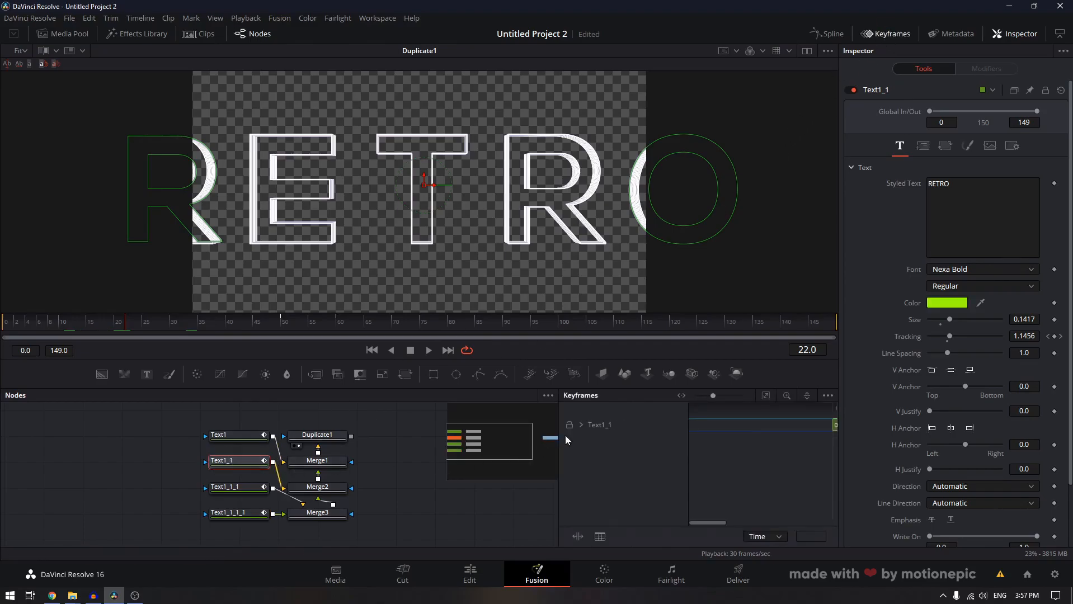
{"action": "left_click", "coordinate": [582, 425]}
{"action": "left_click", "coordinate": [612, 440]}
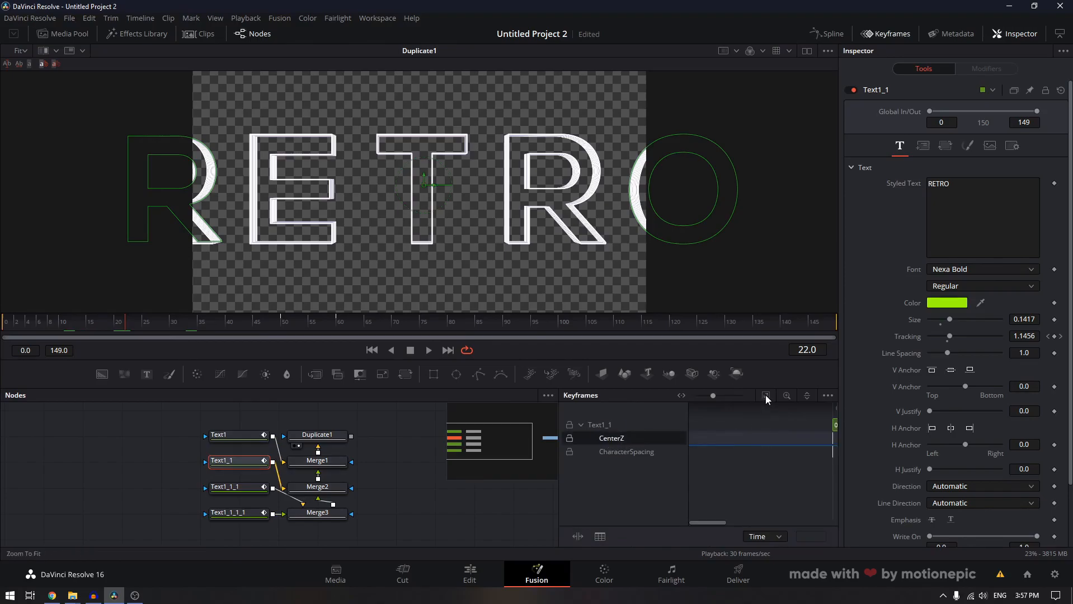
{"action": "left_click_drag", "start_coordinate": [705, 521], "coordinate": [738, 520]}
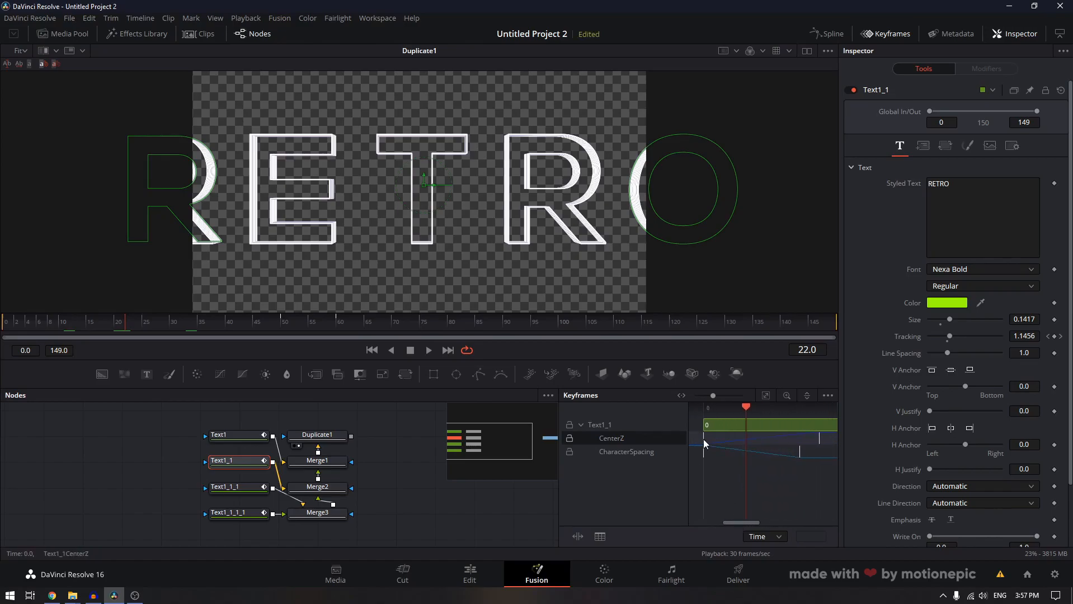
{"action": "left_click_drag", "start_coordinate": [703, 440], "coordinate": [708, 439]}
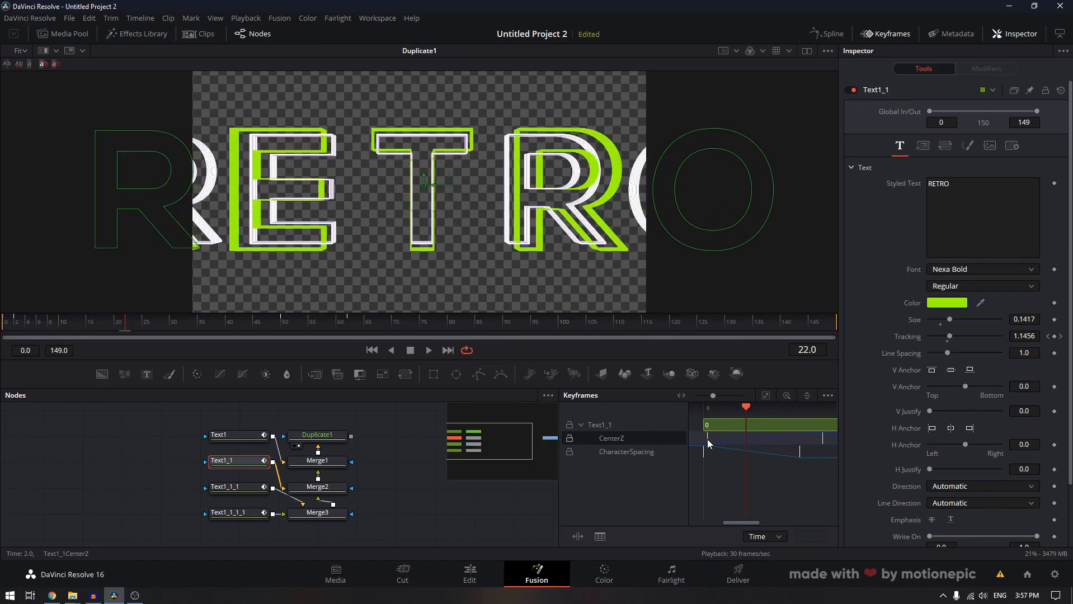
Delay the CenterZ keyframes of the blue Text1_1_1 node by 4 frames
{"action": "left_click", "coordinate": [228, 492]}
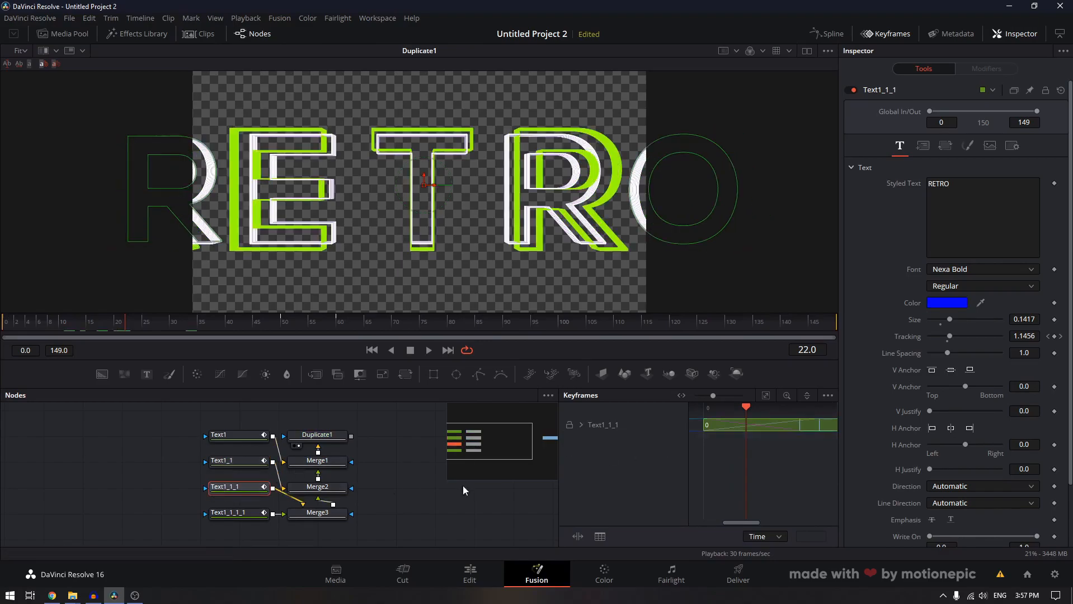
{"action": "left_click", "coordinate": [606, 438]}
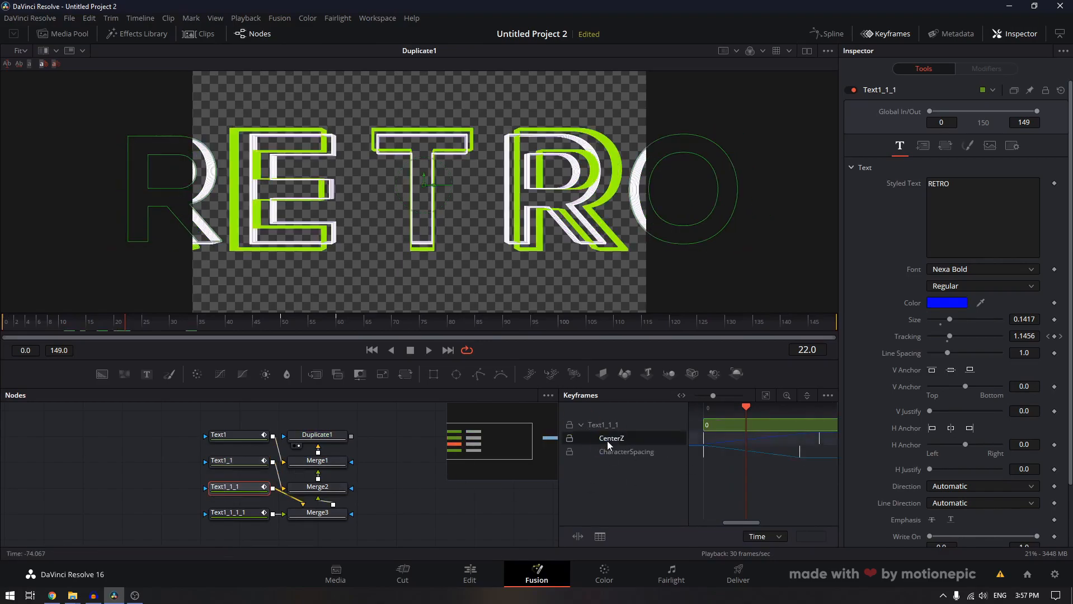
{"action": "left_click", "coordinate": [703, 438]}
{"action": "left_click_drag", "start_coordinate": [703, 438], "coordinate": [713, 443]}
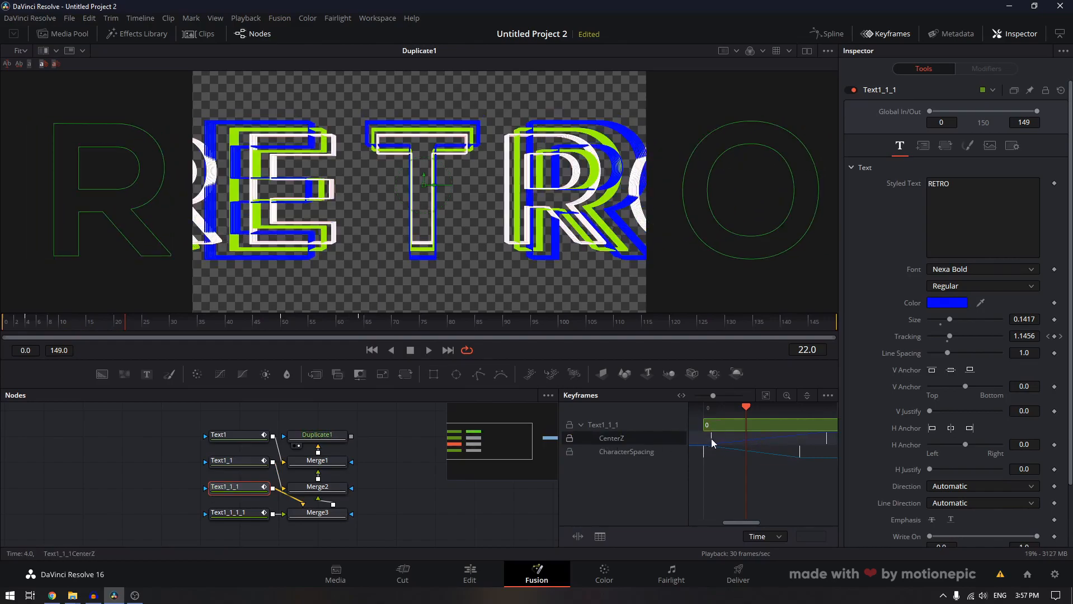
Delay the white Text1_1_1_1 node's CenterZ keyframes slightly more than the blue copy's
{"action": "left_click", "coordinate": [250, 517]}
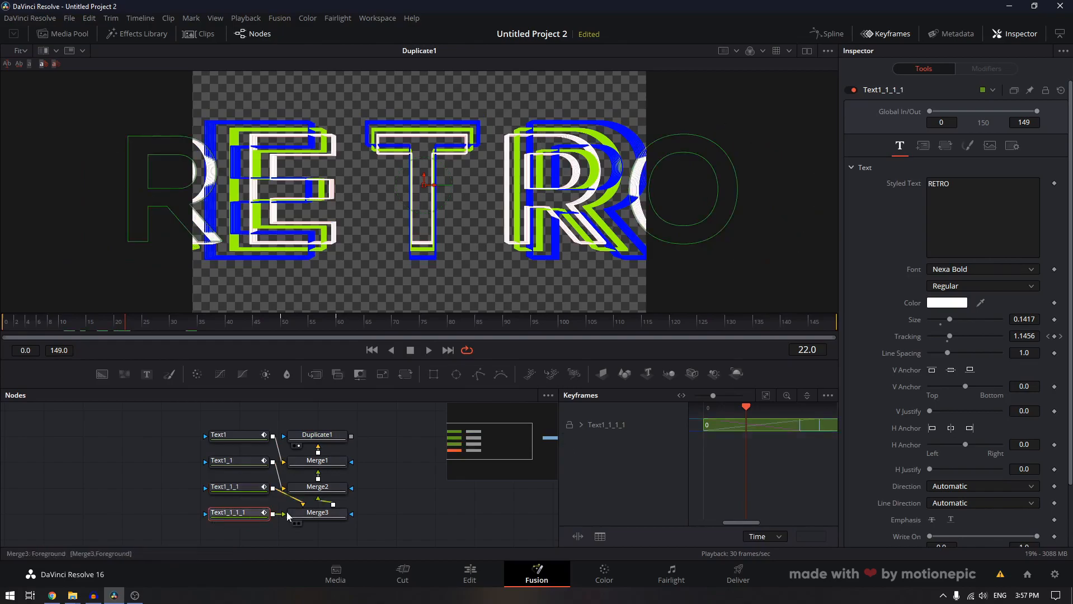
{"action": "left_click", "coordinate": [581, 425]}
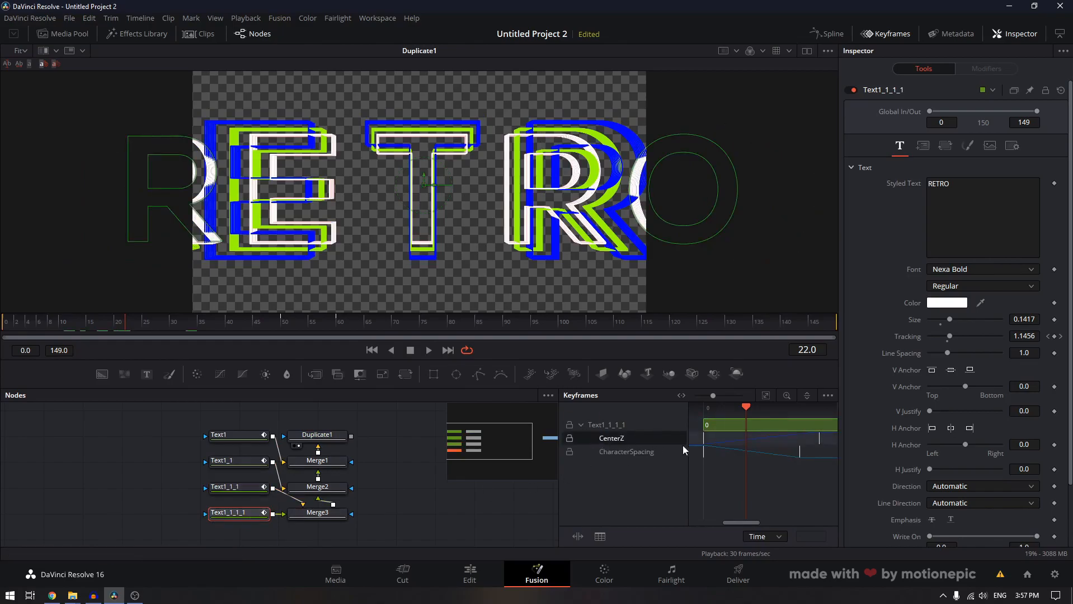
{"action": "left_click_drag", "start_coordinate": [705, 442], "coordinate": [716, 442]}
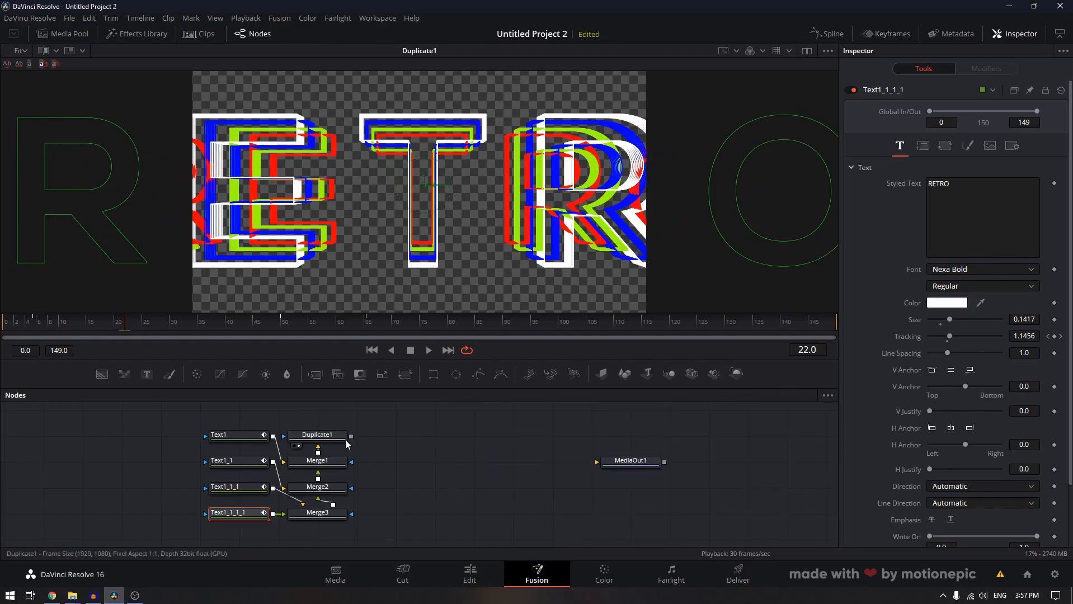
Set the Duplicate1 node's apply mode to Screen
{"action": "left_click", "coordinate": [325, 442]}
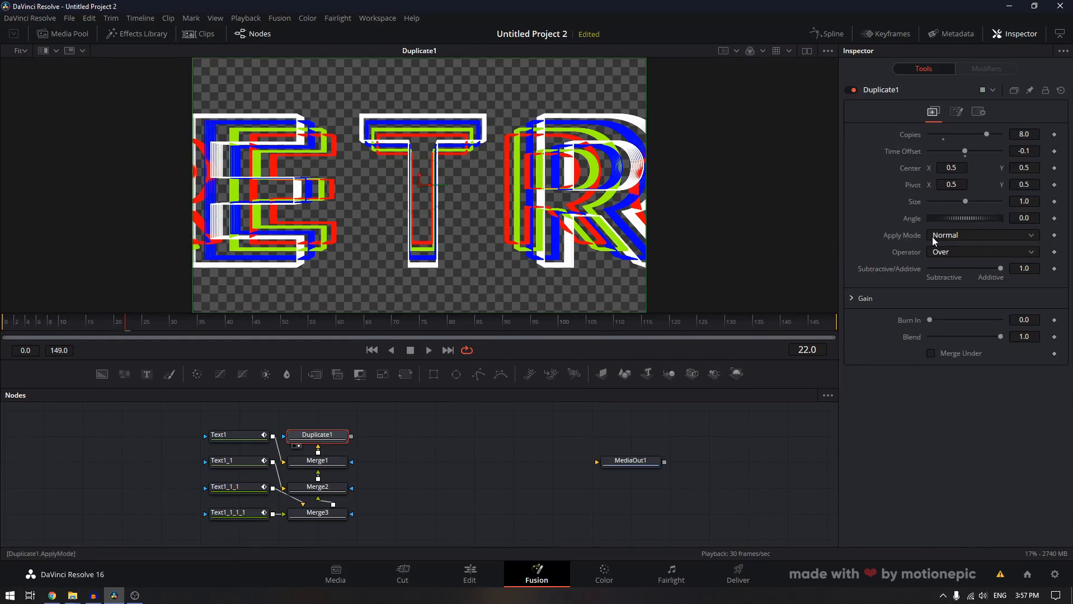
{"action": "scroll", "coordinate": [542, 147], "scroll_direction": "up", "scroll_amount": 2}
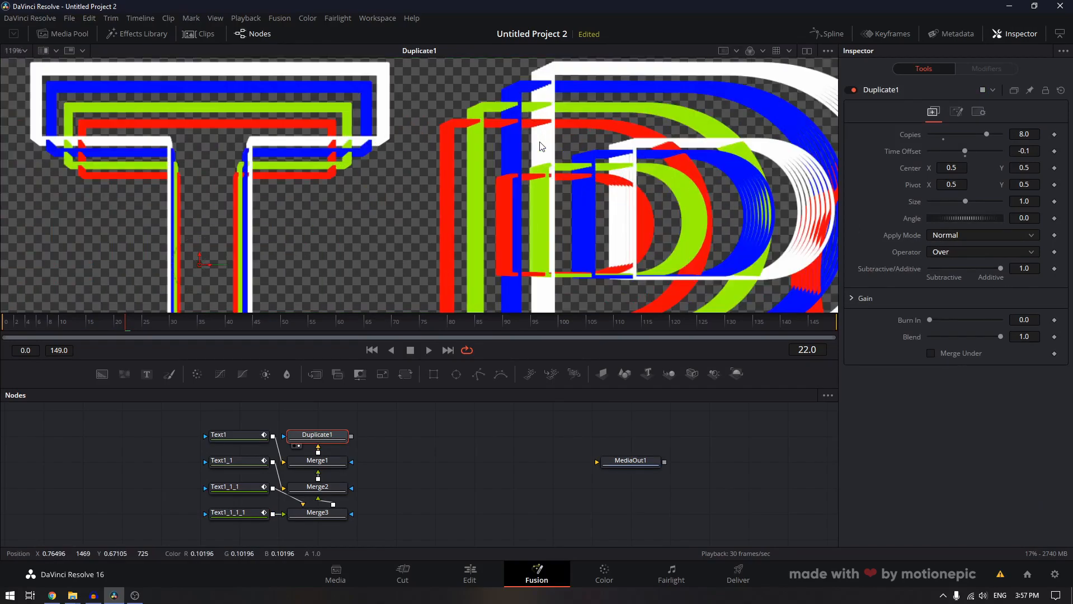
{"action": "scroll", "coordinate": [542, 147], "scroll_direction": "down", "scroll_amount": 2}
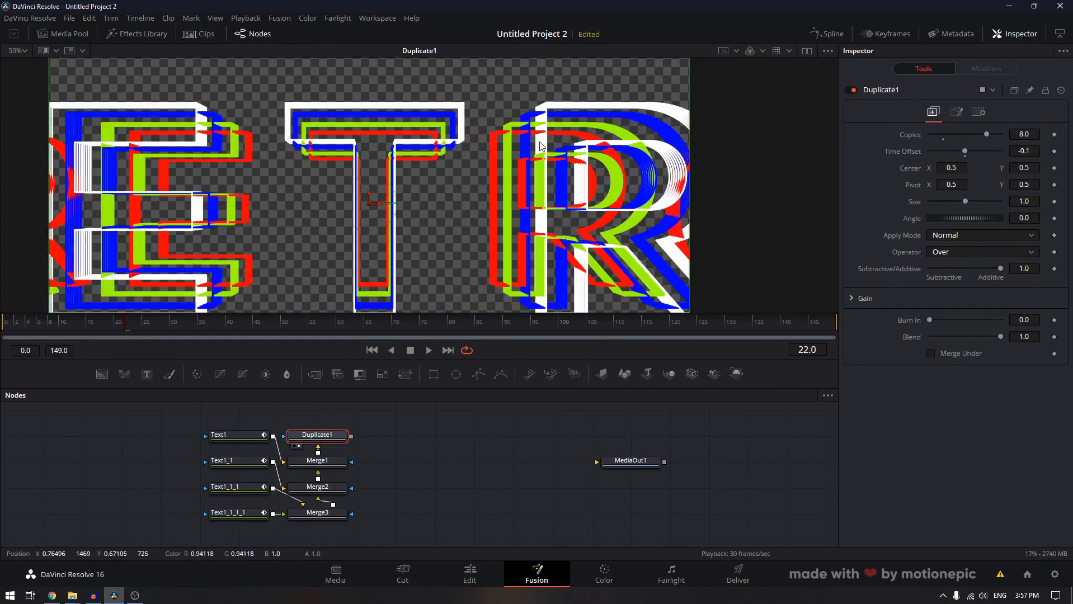
{"action": "left_click", "coordinate": [944, 236]}
{"action": "left_click", "coordinate": [950, 262]}
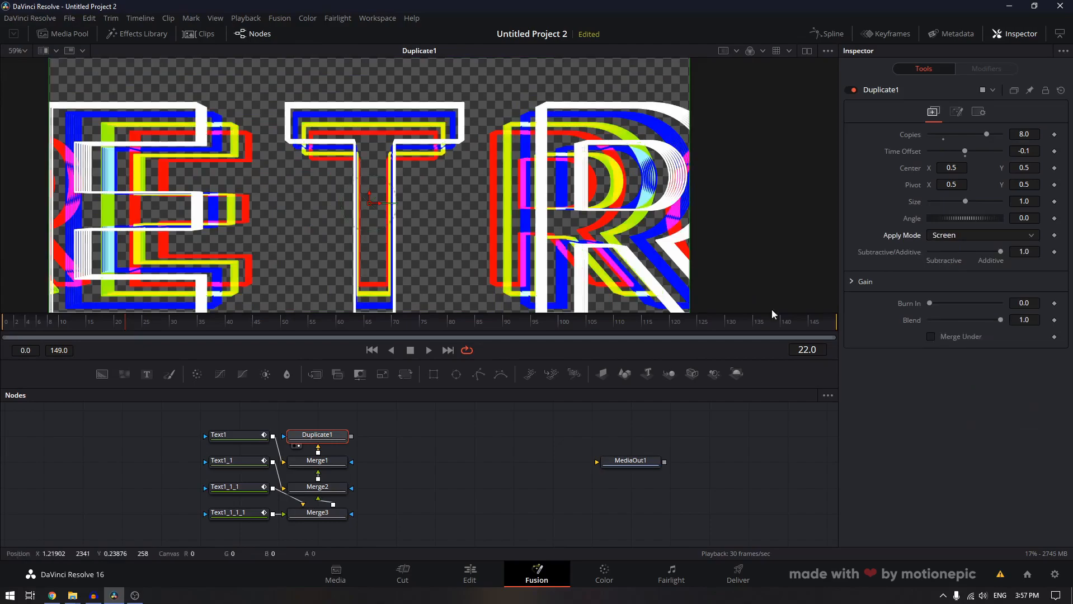
Inspect the blended outlines up close at an early frame and lower Duplicate1's blend to 0.598
{"action": "scroll", "coordinate": [649, 184], "scroll_direction": "up", "scroll_amount": 3}
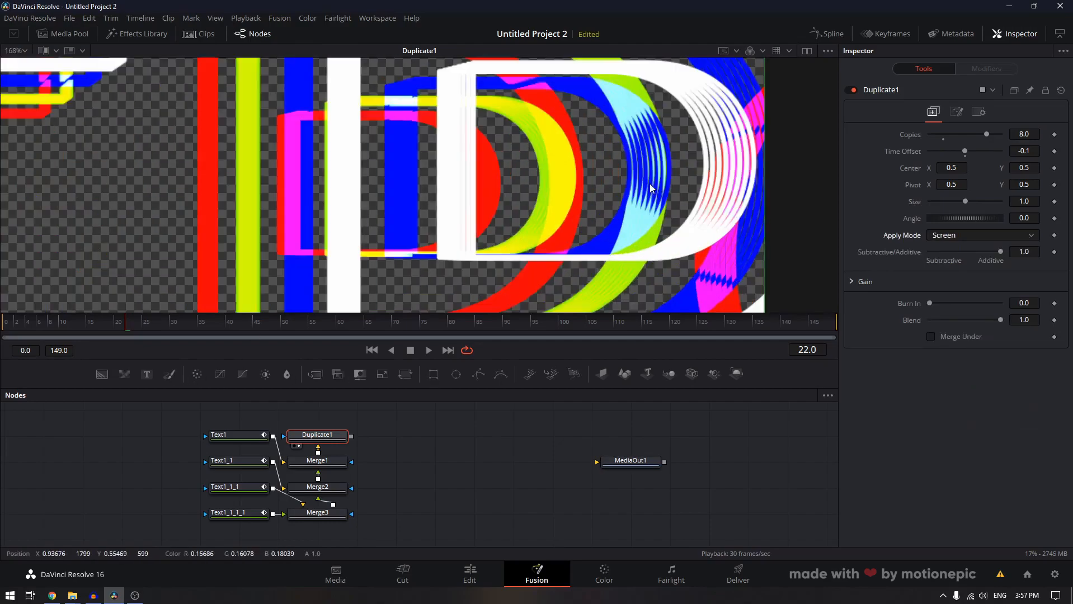
{"action": "scroll", "coordinate": [650, 183], "scroll_direction": "down", "scroll_amount": 3}
{"action": "scroll", "coordinate": [382, 229], "scroll_direction": "up", "scroll_amount": 3}
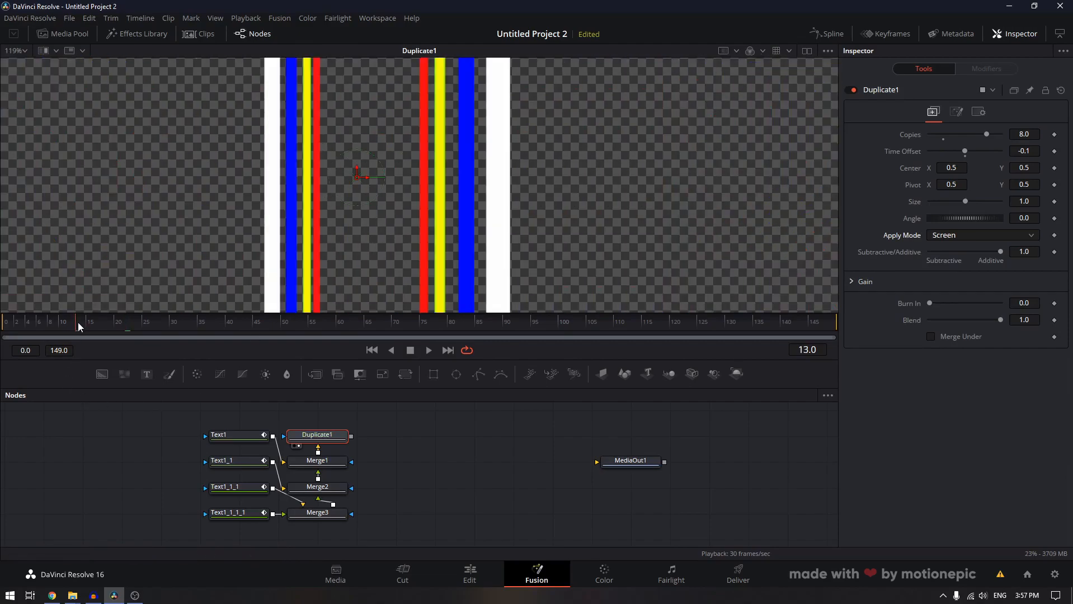
{"action": "left_click_drag", "start_coordinate": [63, 319], "coordinate": [46, 321]}
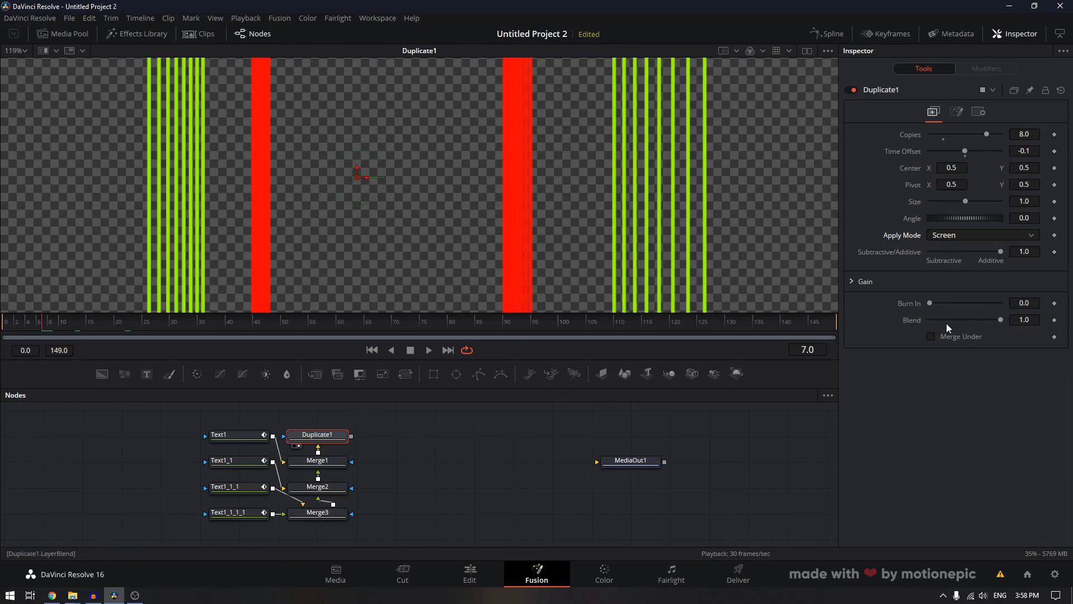
{"action": "left_click_drag", "start_coordinate": [1002, 320], "coordinate": [973, 320]}
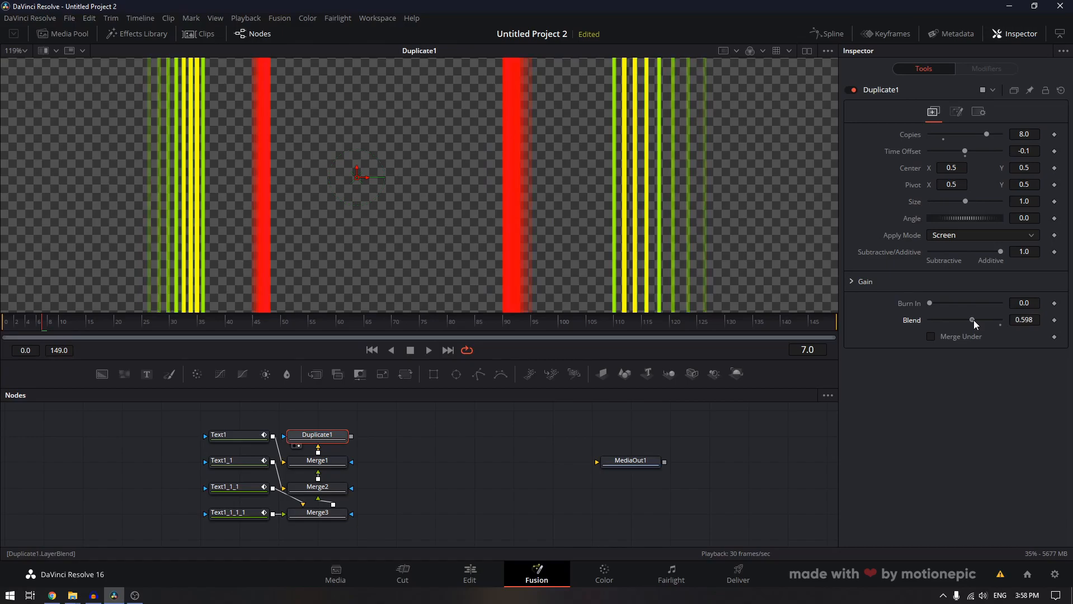
Limit the playback range to frames 0–62 and preview the whole text animation from the first frame
{"action": "scroll", "coordinate": [701, 185], "scroll_direction": "down", "scroll_amount": 5}
{"action": "scroll", "coordinate": [702, 185], "scroll_direction": "up", "scroll_amount": 3}
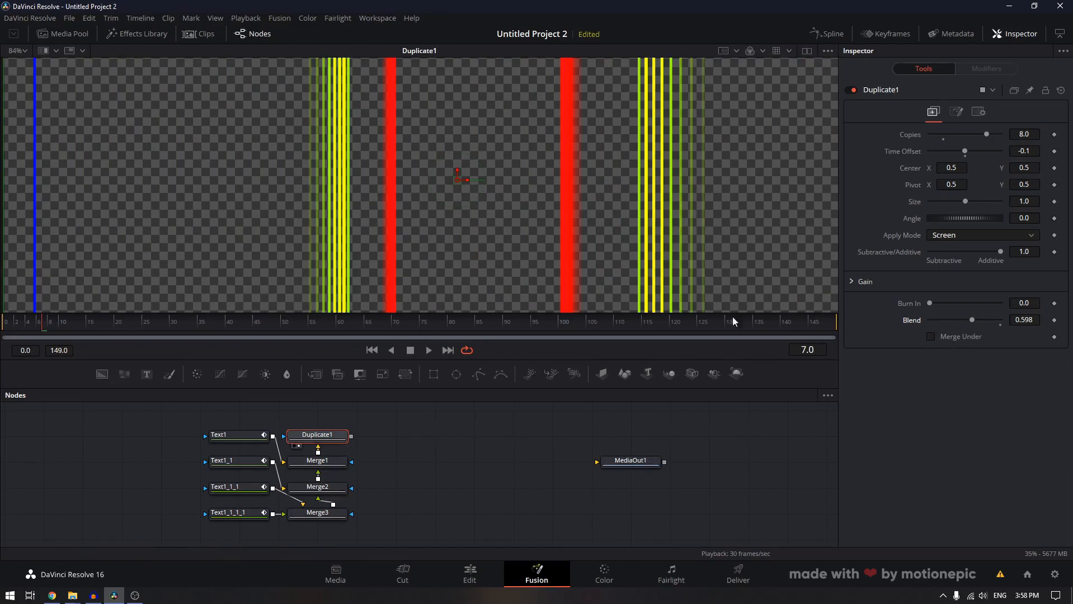
{"action": "key", "text": "ctrl+f"}
{"action": "key", "text": "Home"}
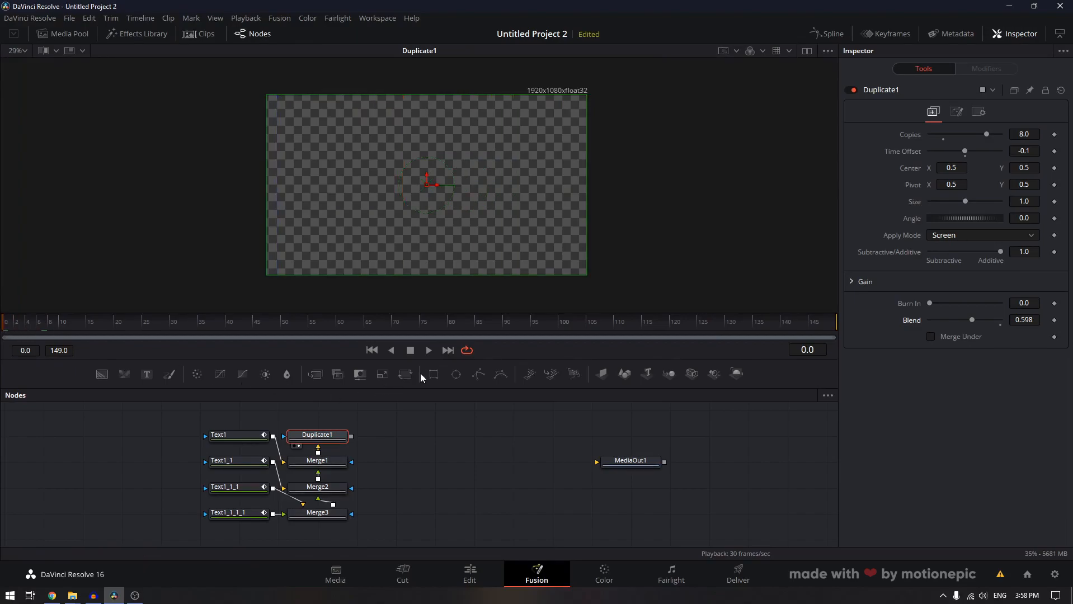
{"action": "left_click", "coordinate": [428, 350]}
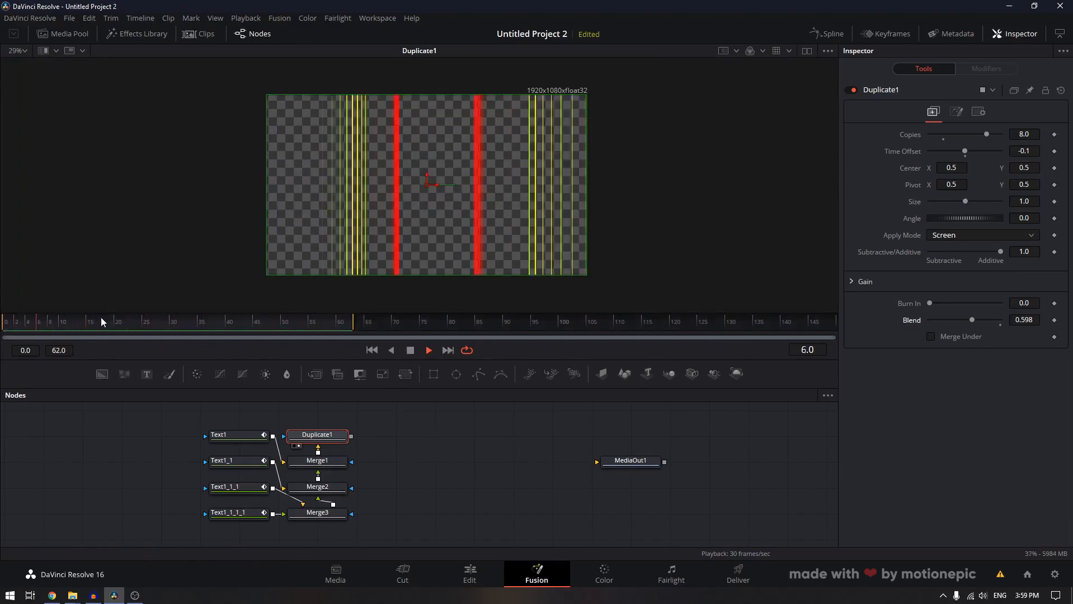
{"action": "key", "text": "space"}
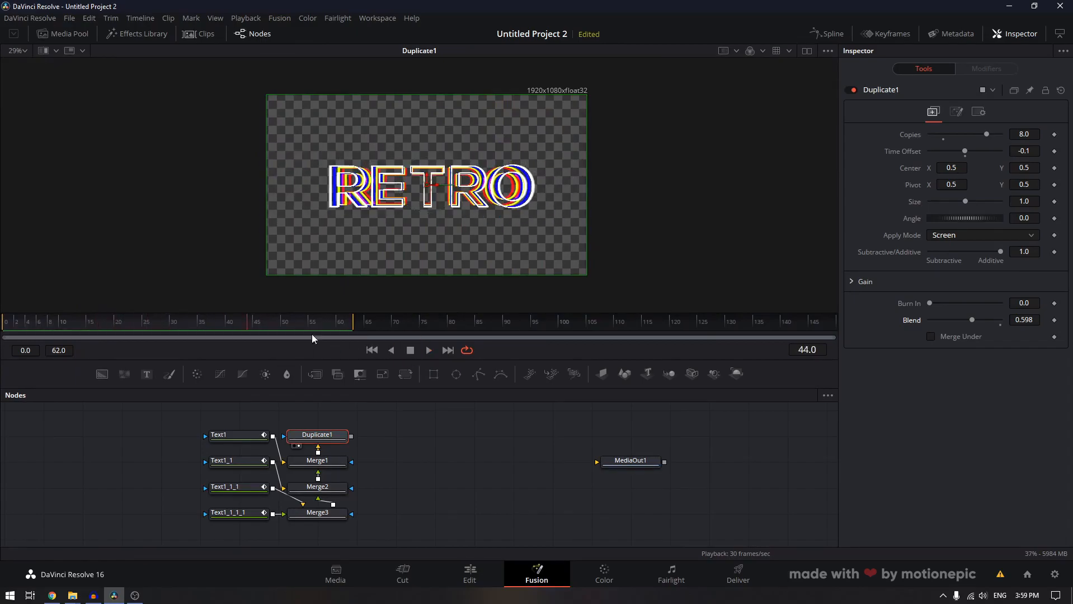
{"action": "left_click_drag", "start_coordinate": [169, 327], "coordinate": [128, 325]}
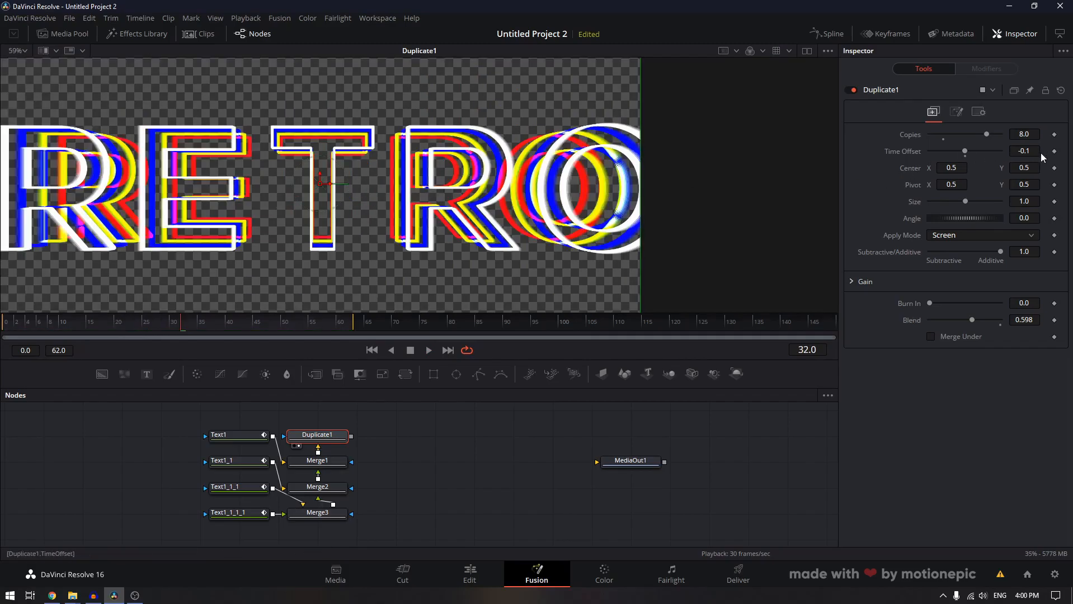
Set Duplicate1's time offset to -0.3 and check the longer trails around the letters
{"action": "left_click_drag", "start_coordinate": [1033, 157], "coordinate": [1028, 157]}
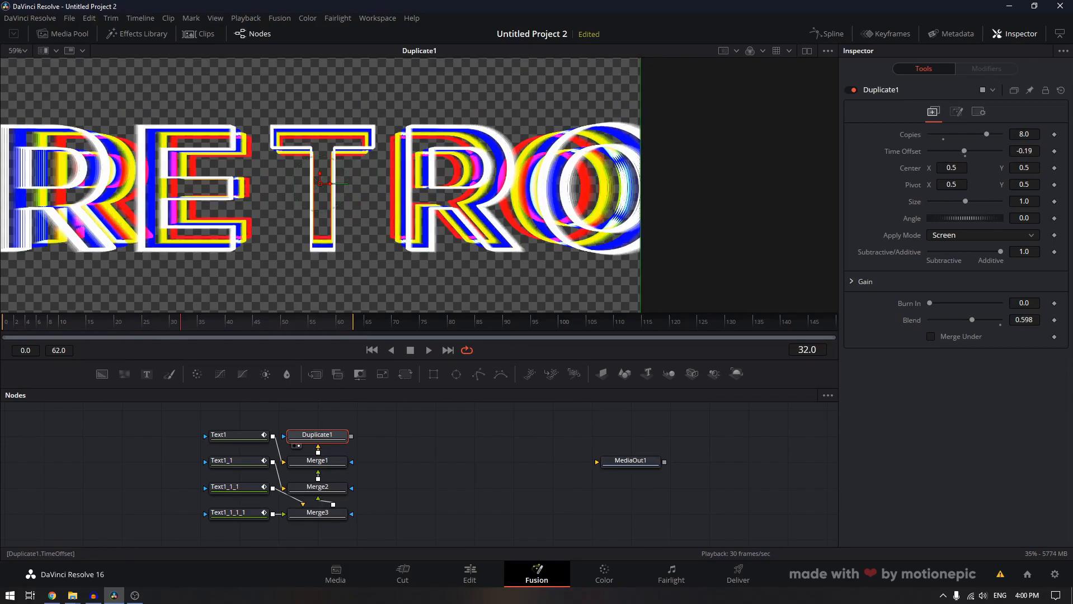
{"action": "left_click", "coordinate": [1033, 155]}
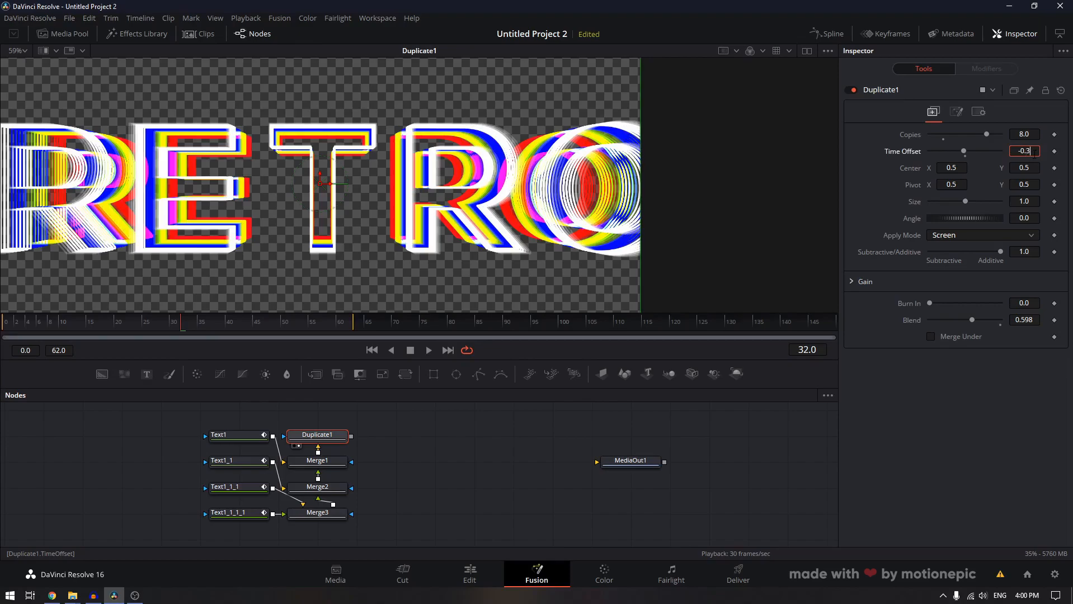
{"action": "key", "text": "Tab"}
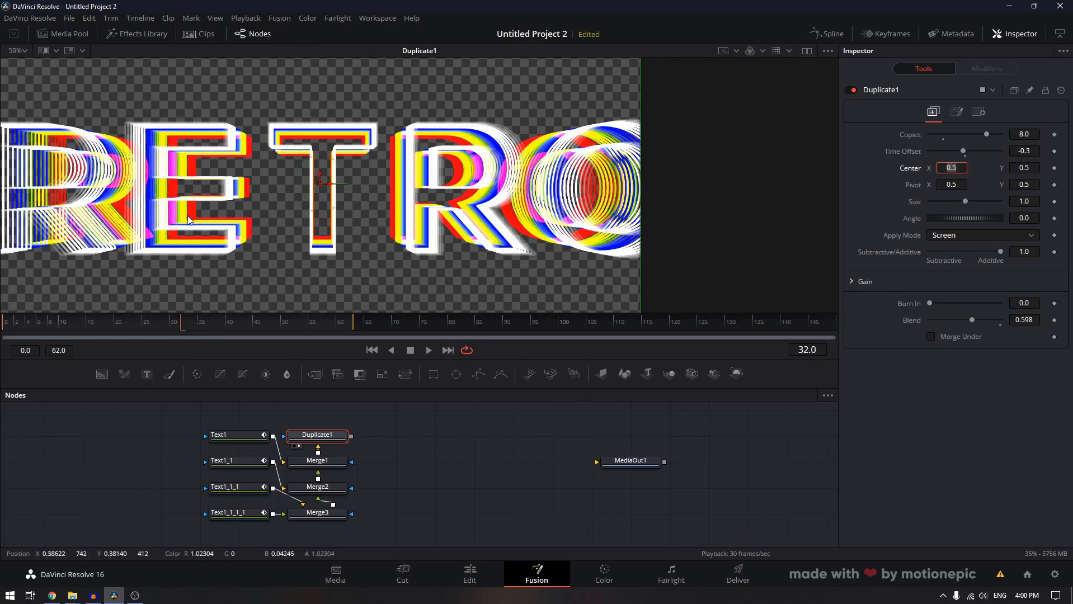
{"action": "scroll", "coordinate": [255, 138], "scroll_direction": "up", "scroll_amount": 2}
{"action": "scroll", "coordinate": [254, 139], "scroll_direction": "down", "scroll_amount": 1}
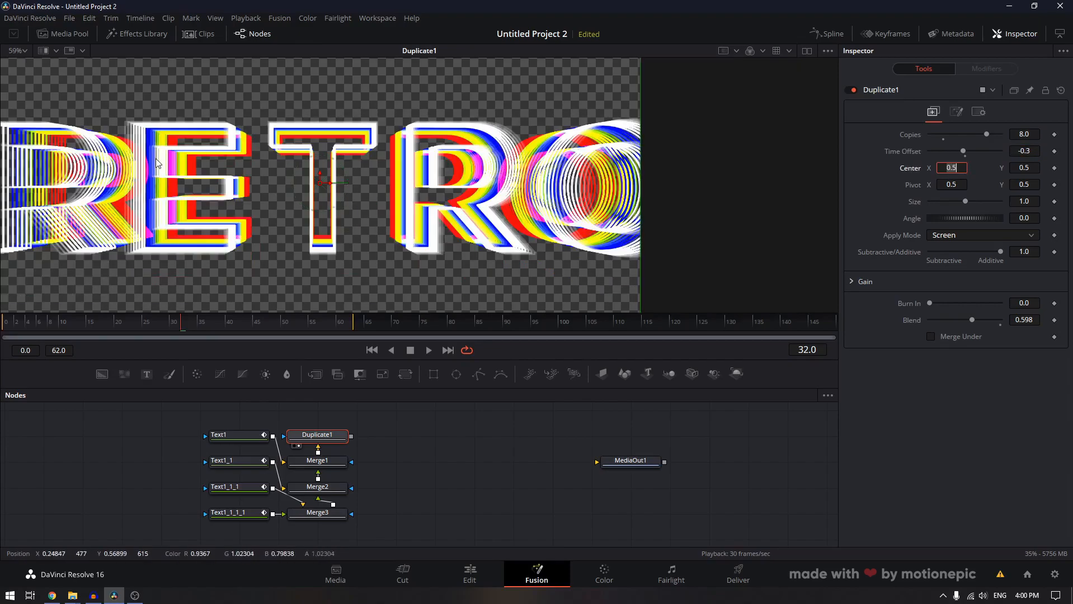
Fit the whole frame in view and preview the text animation from frame 0 to about frame 10
{"action": "scroll", "coordinate": [224, 171], "scroll_direction": "down", "scroll_amount": 1}
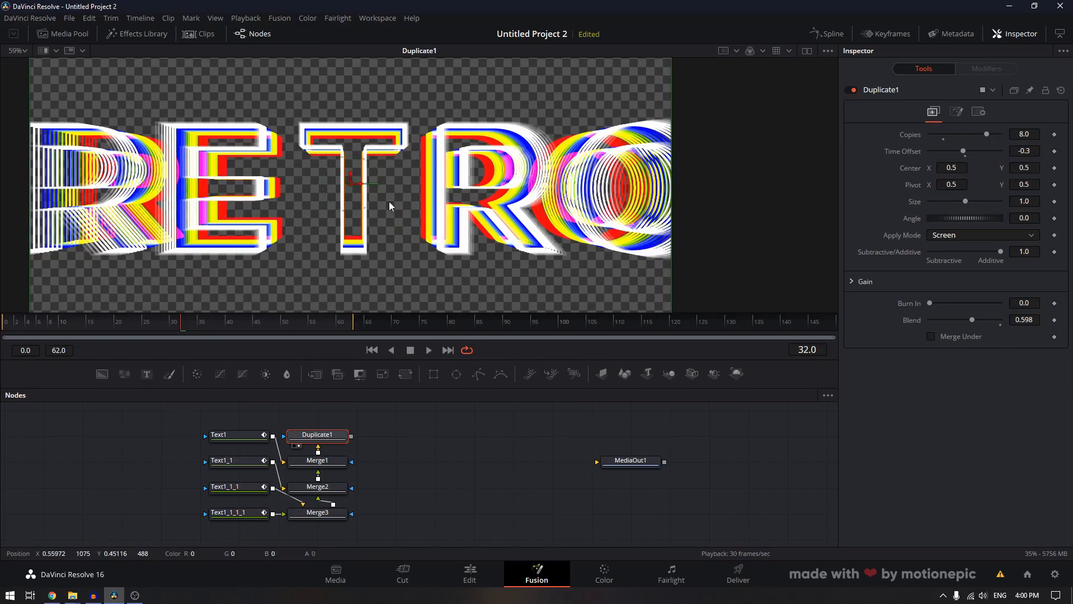
{"action": "scroll", "coordinate": [389, 201], "scroll_direction": "down", "scroll_amount": 2}
{"action": "scroll", "coordinate": [392, 201], "scroll_direction": "up", "scroll_amount": 1}
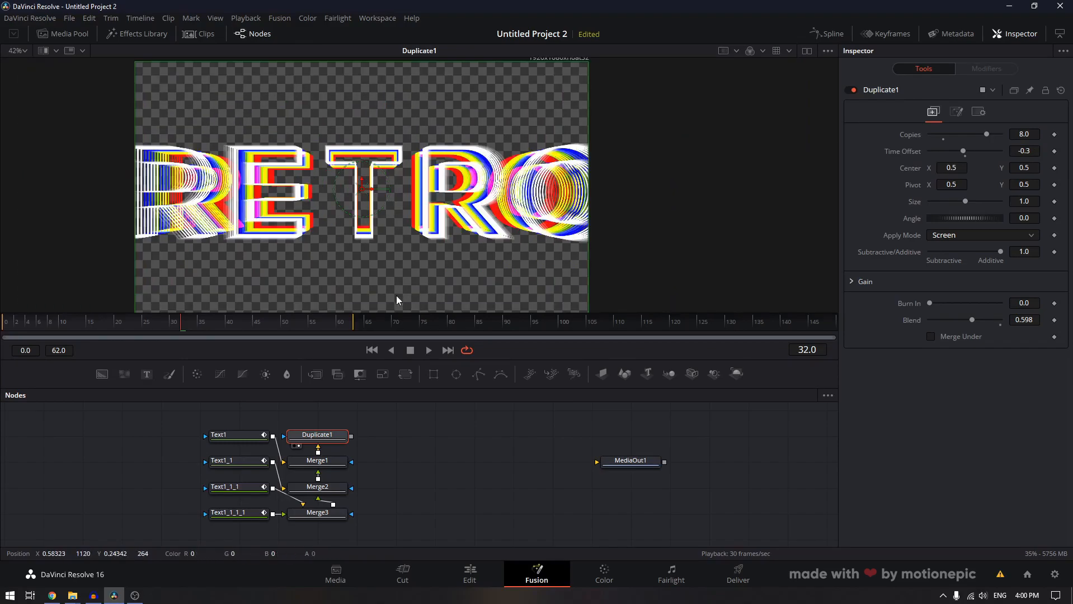
{"action": "left_click", "coordinate": [15, 321]}
{"action": "left_click_drag", "start_coordinate": [15, 321], "coordinate": [6, 320]}
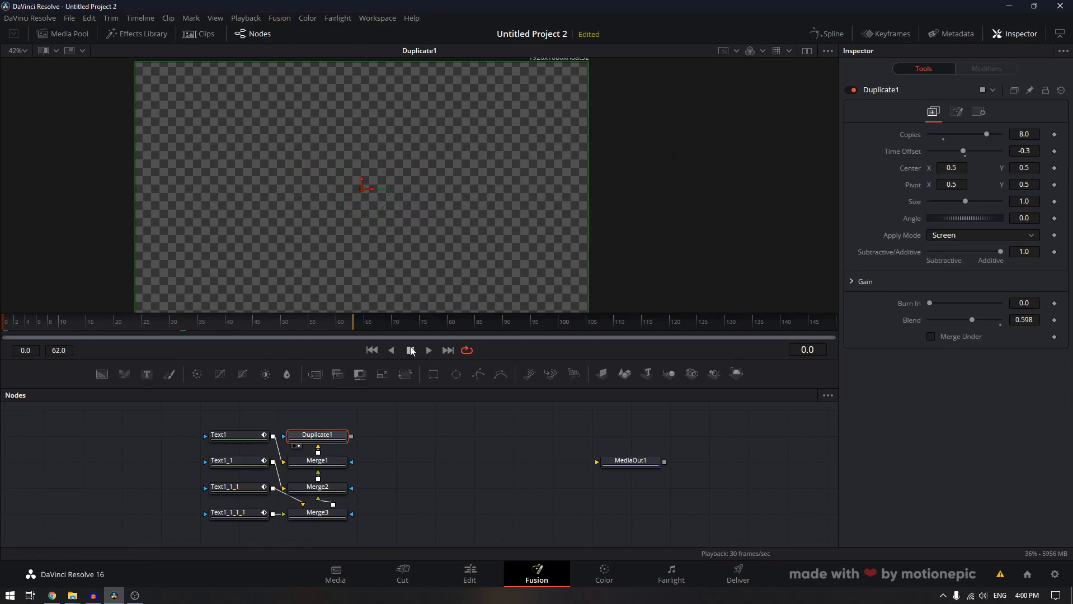
{"action": "left_click", "coordinate": [431, 352]}
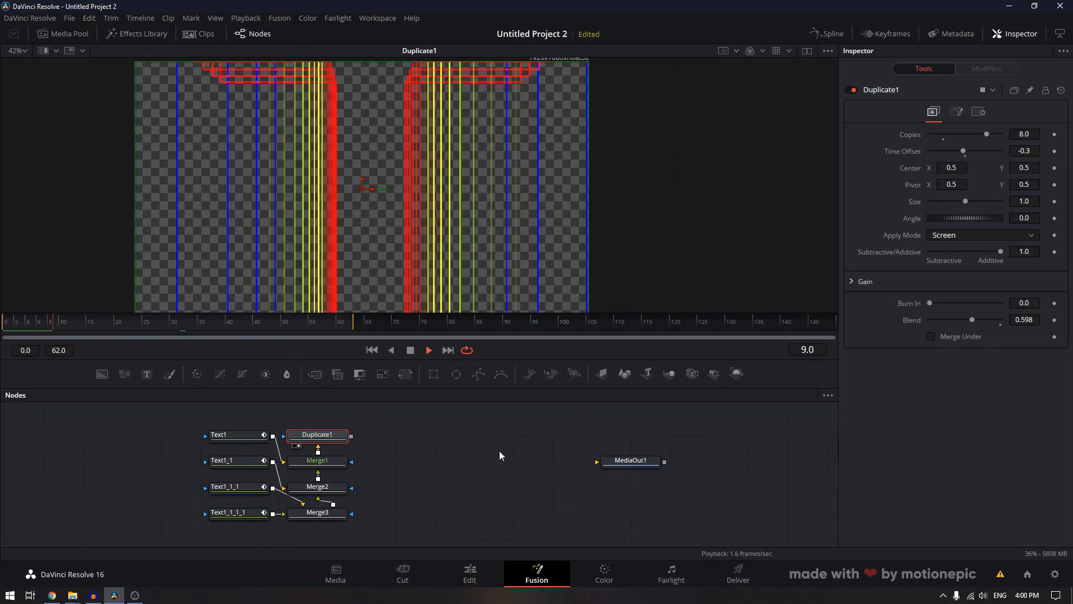
{"action": "key", "text": "space"}
Merge Duplicate1 over a new solid-color Background node, connect the merge's output to MediaOut1, and view MediaOut1
{"action": "scroll", "coordinate": [430, 456], "scroll_direction": "up", "scroll_amount": 2}
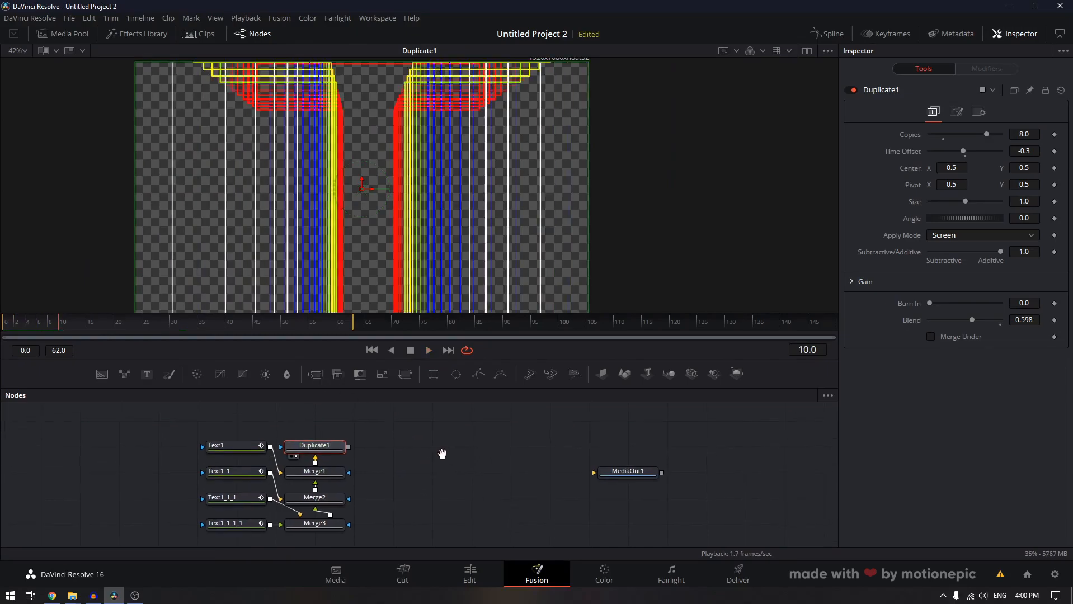
{"action": "left_click_drag", "start_coordinate": [335, 373], "coordinate": [435, 469]}
{"action": "left_click_drag", "start_coordinate": [102, 374], "coordinate": [391, 482]}
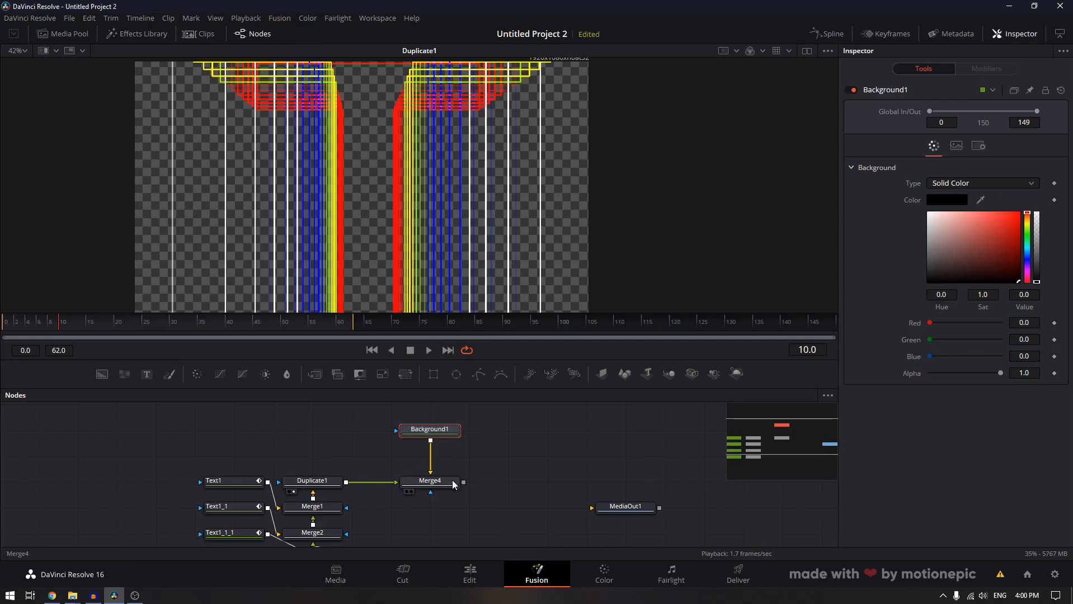
{"action": "left_click_drag", "start_coordinate": [464, 482], "coordinate": [433, 198]}
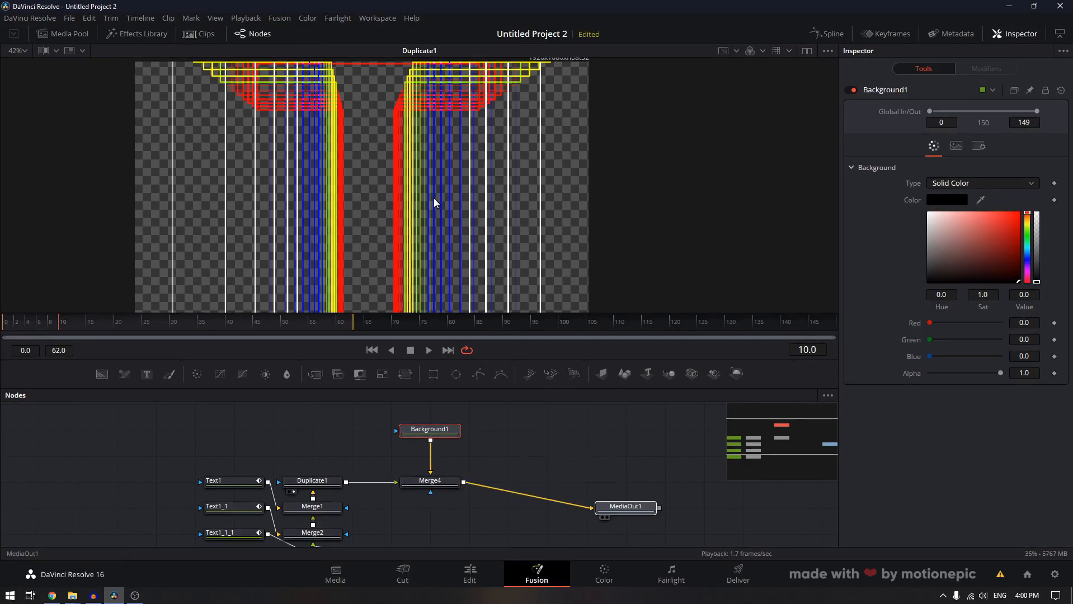
{"action": "scroll", "coordinate": [398, 167], "scroll_direction": "down", "scroll_amount": 2}
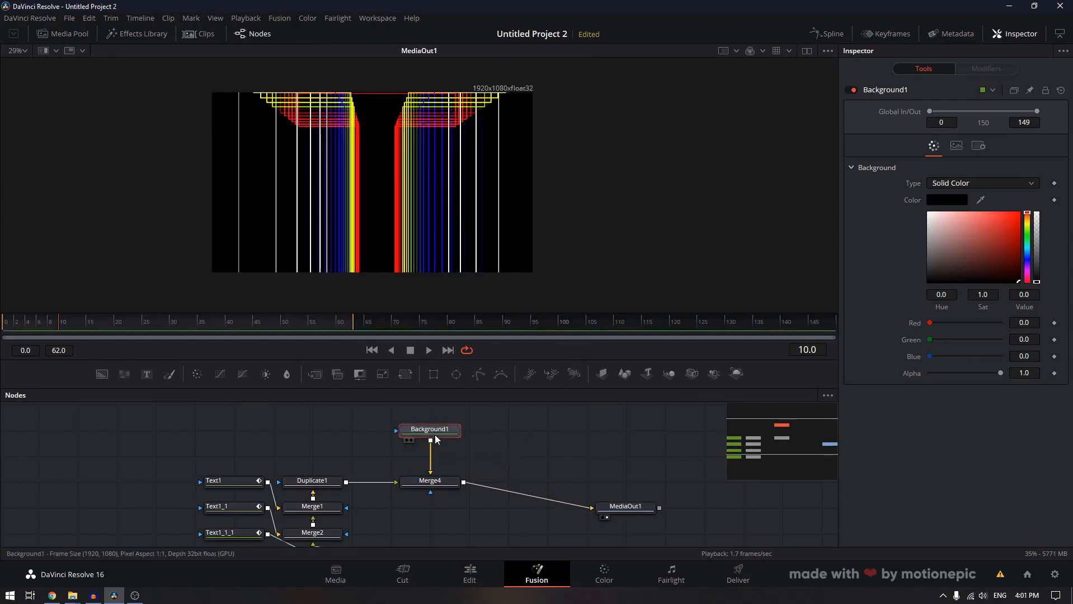
Set Background1's color to pure black with saturation 0.0 and switch to the Edit page to see the composition on the timeline
{"action": "left_click_drag", "start_coordinate": [997, 257], "coordinate": [828, 389]}
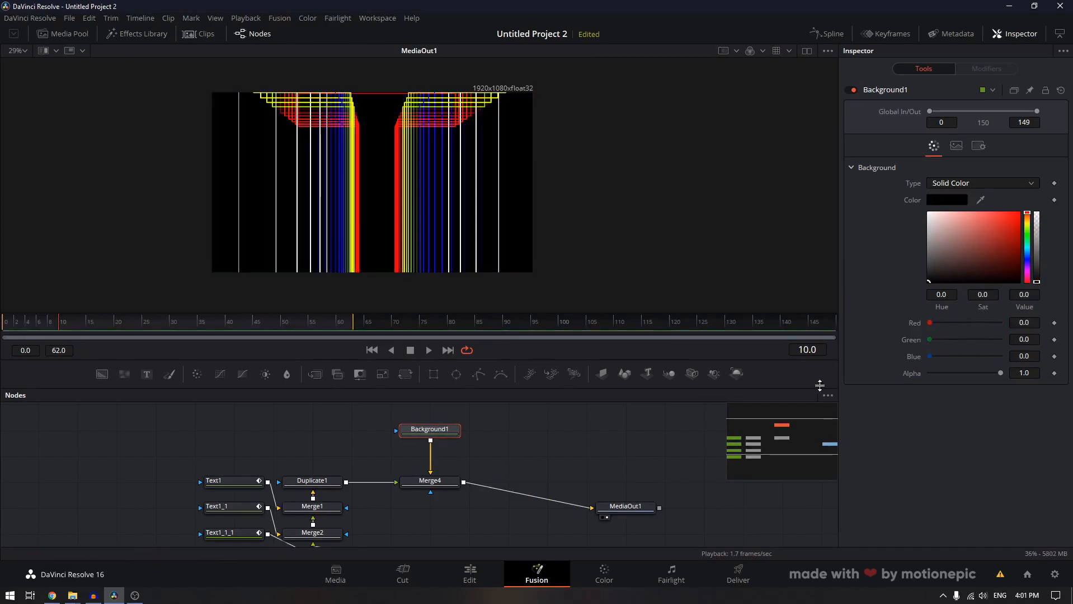
{"action": "left_click", "coordinate": [470, 575]}
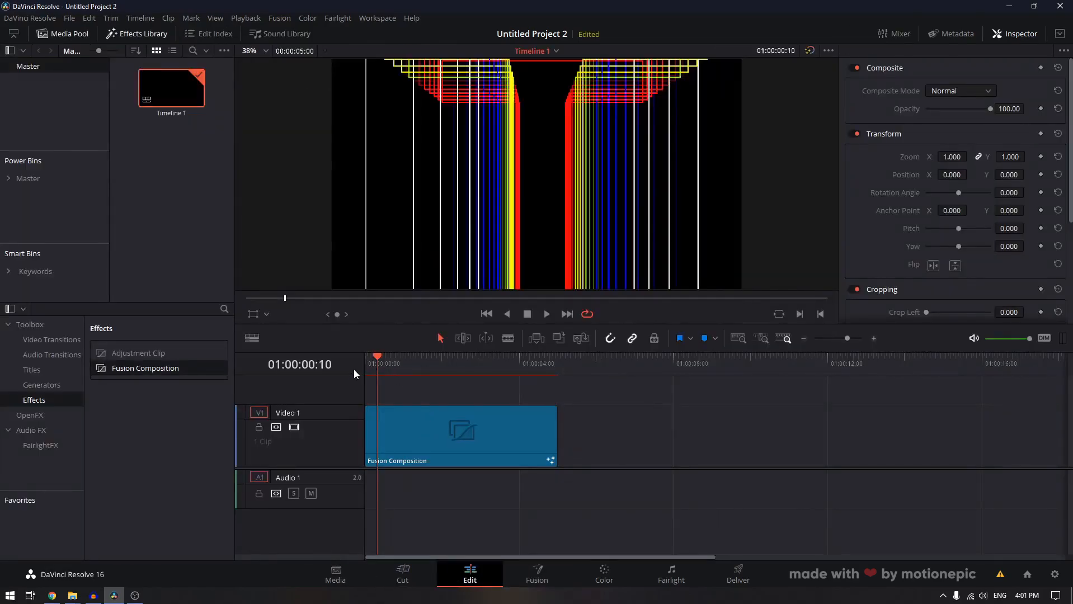